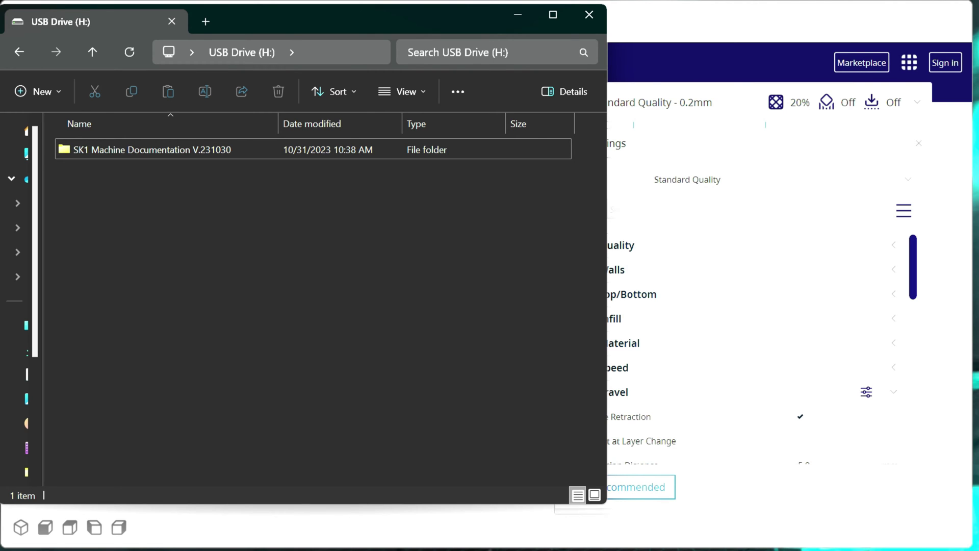
- Switch to UltiMaker Cura, check its version in the About information, and close that window
key("alt+Tab")
left_click(307, 32)
left_click(319, 179)
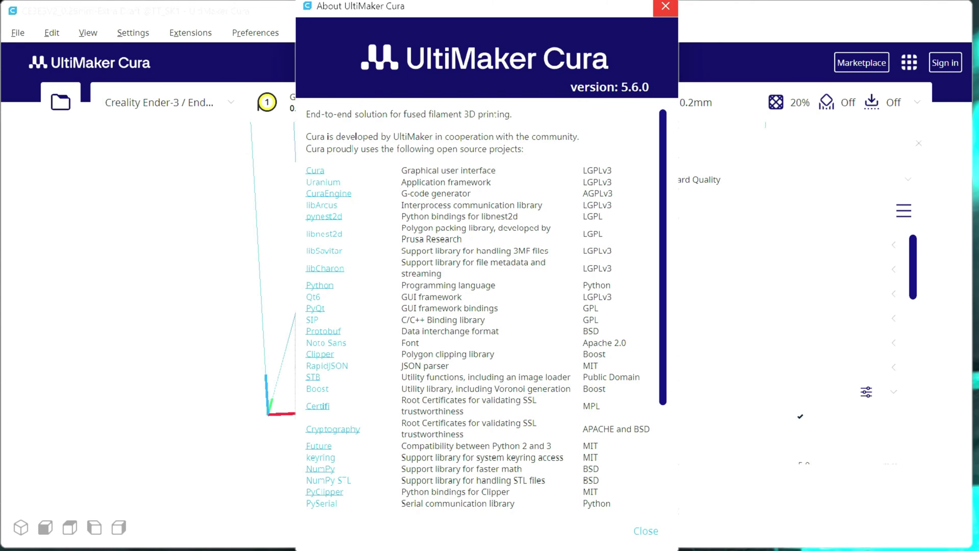
left_click(666, 6)
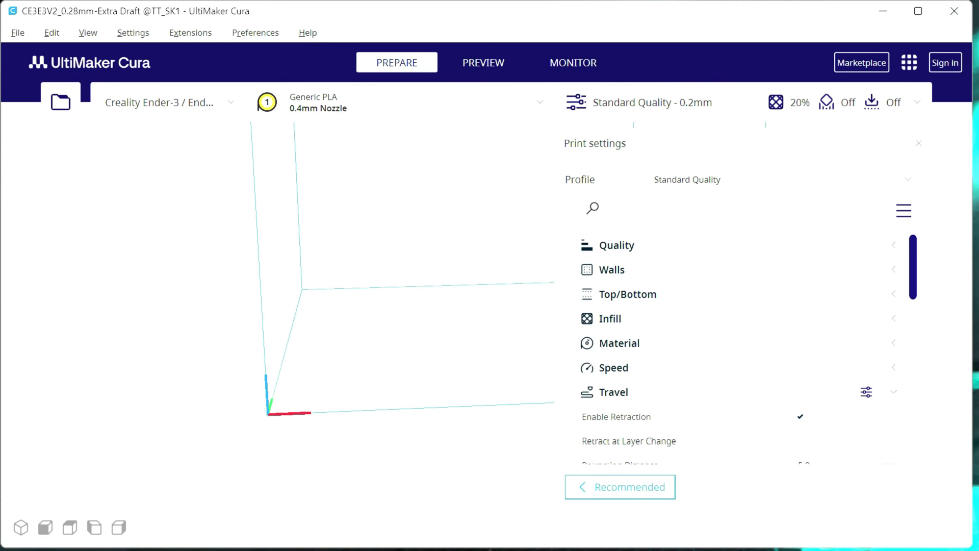
- Switch to the USB drive's File Explorer window and open the SK1 Machine Documentation V.231030 folder
mouse_move(429, 550)
left_click(429, 515)
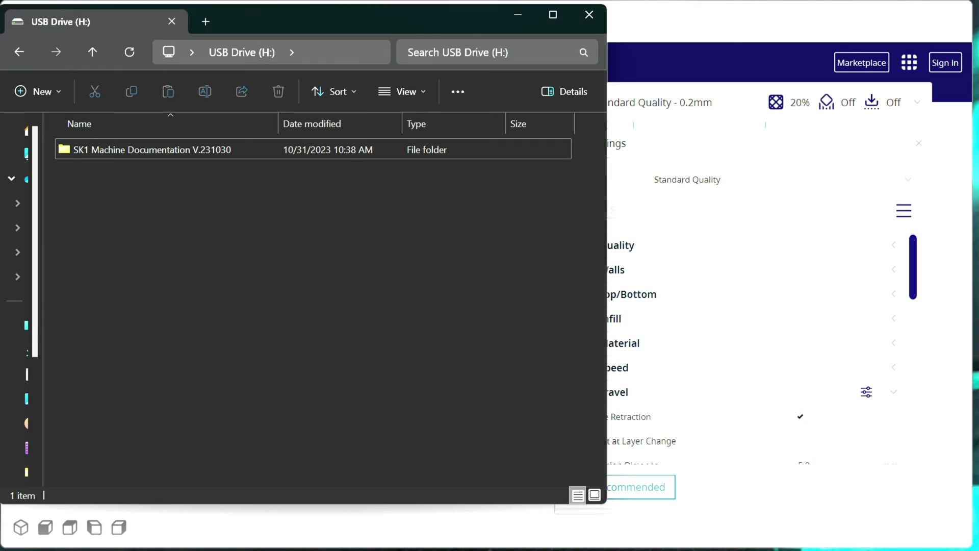
left_click(152, 150)
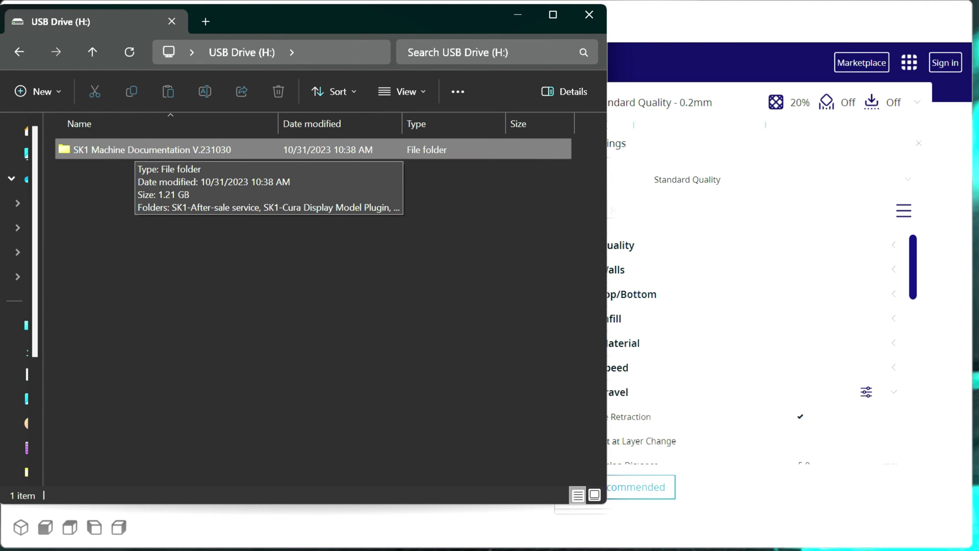
scroll(21, 296, "down", 3)
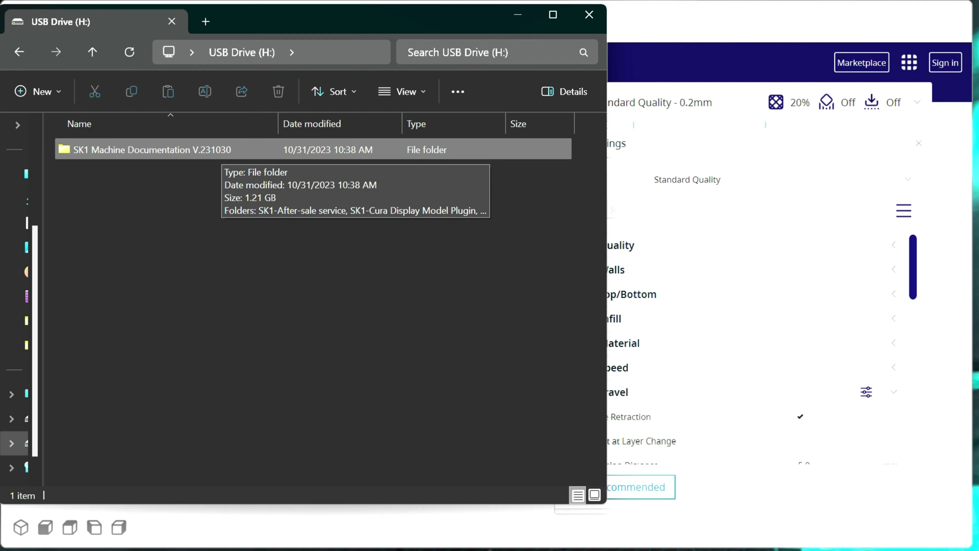
double_click(221, 150)
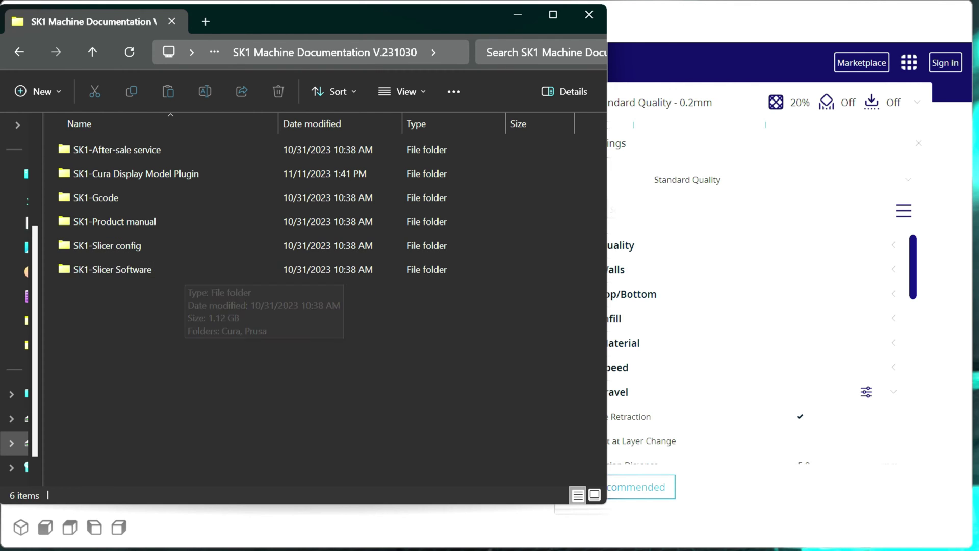
- Look at the slicer folders inside SK1-Slicer Software and return to the SK1 Machine Documentation V.231030 folder
key("Return")
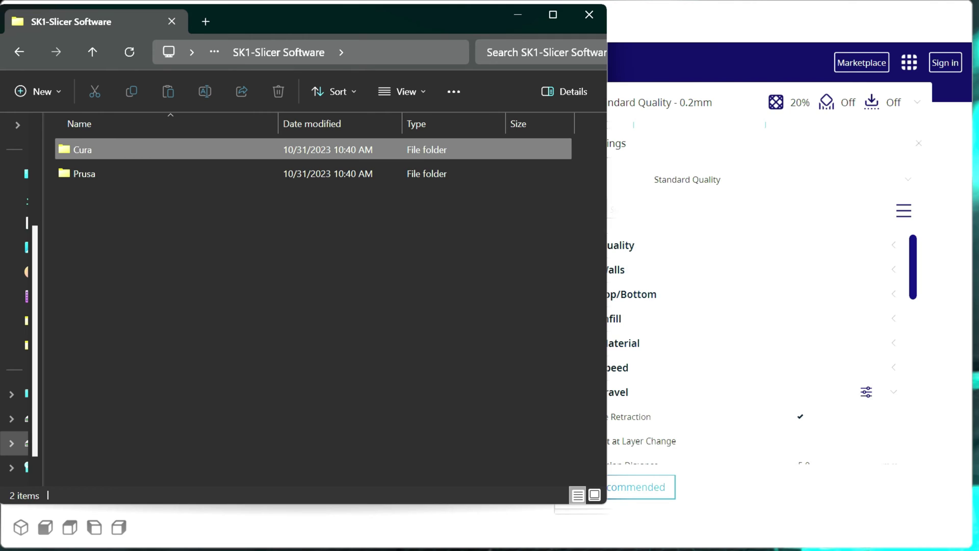
left_click(84, 173)
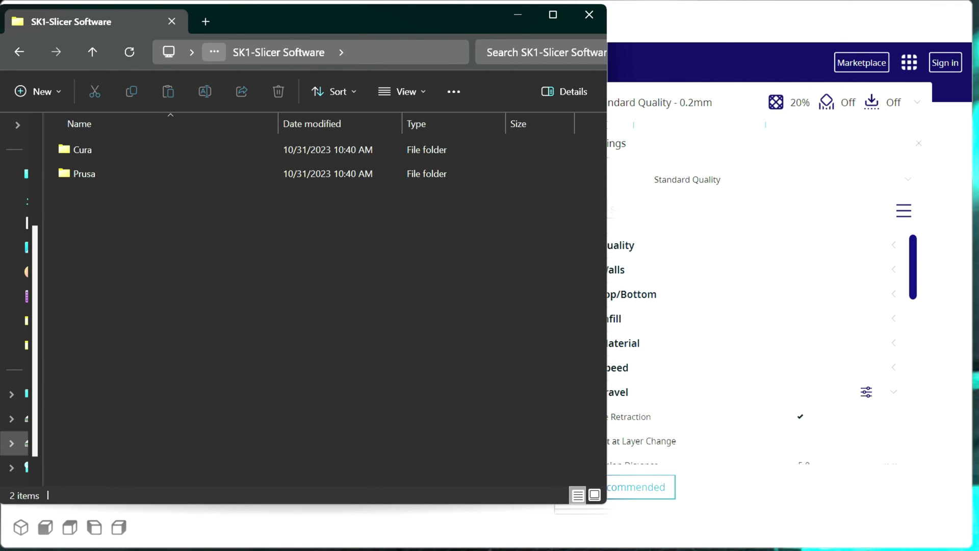
left_click(214, 51)
left_click(339, 44)
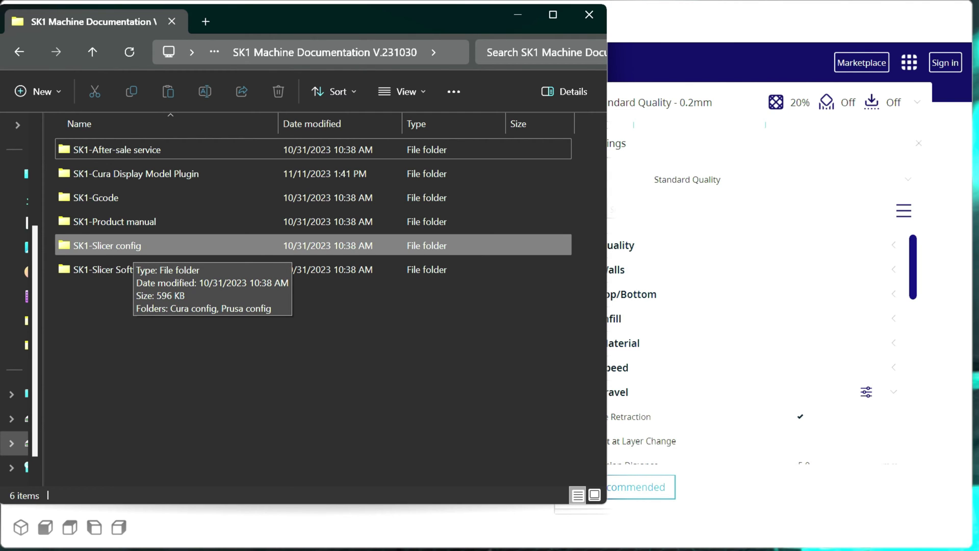
- Open the SK1 - Cura config-20231030 folder inside SK1-Slicer config and Cura config
double_click(135, 245)
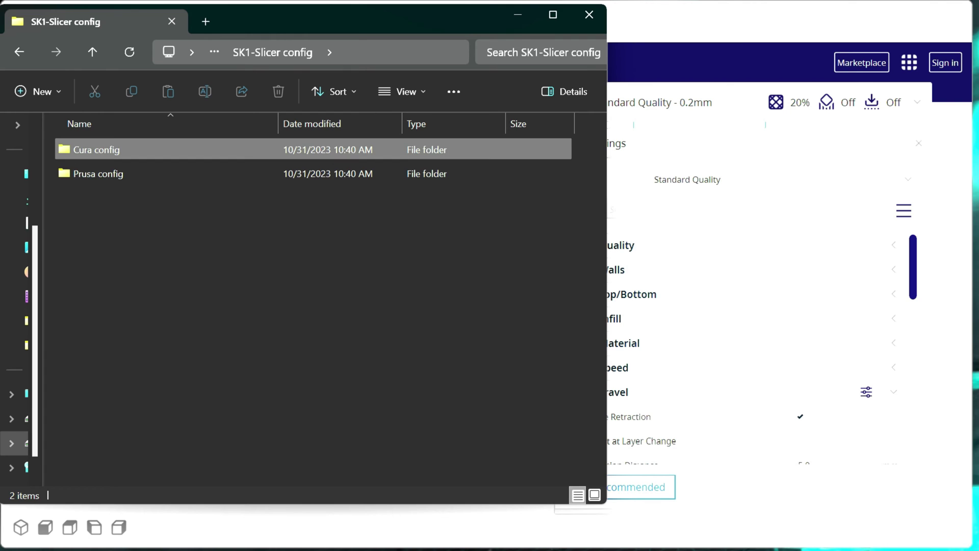
double_click(96, 150)
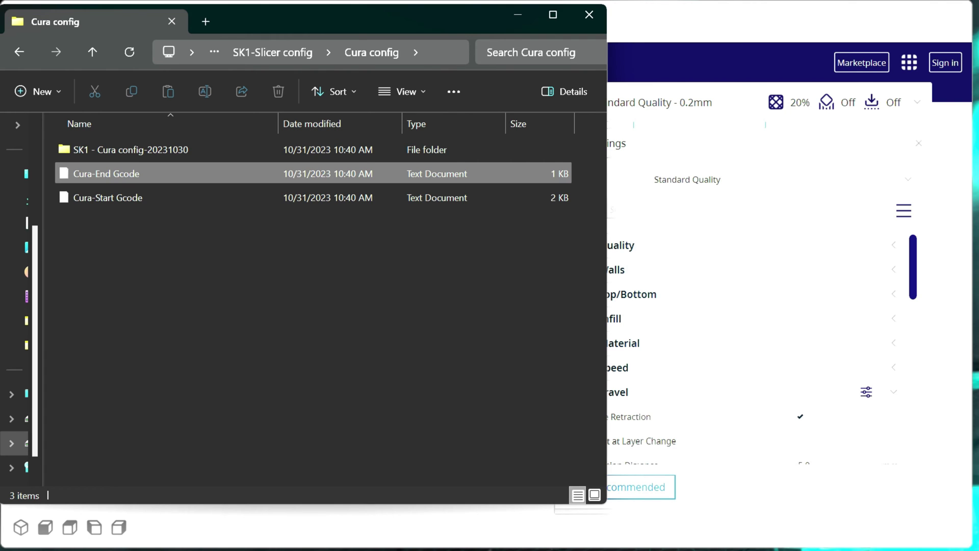
key("Down")
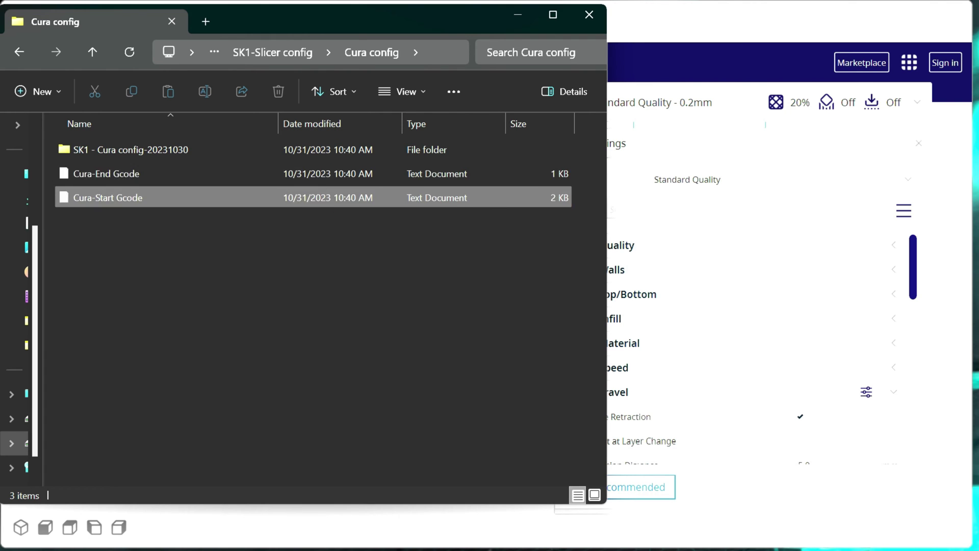
left_click(106, 173)
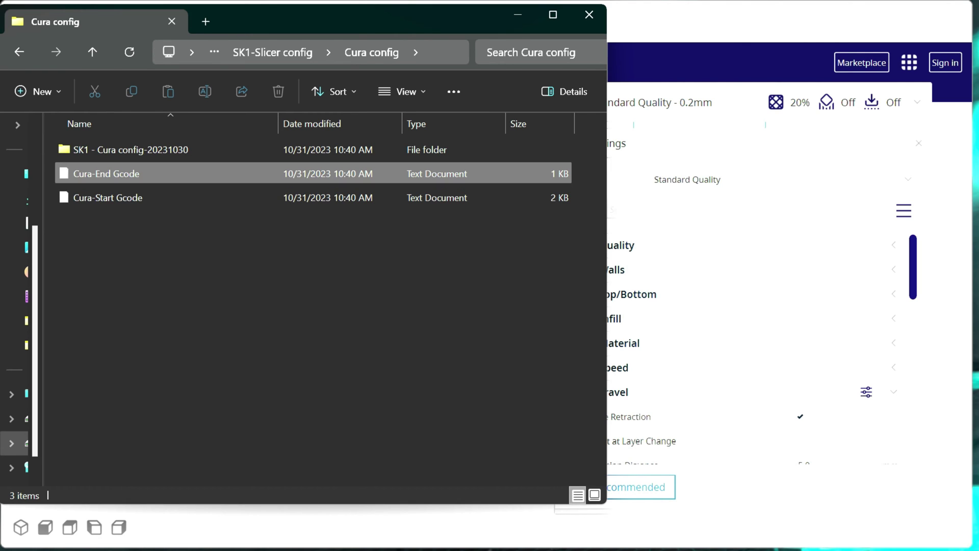
left_click(130, 150)
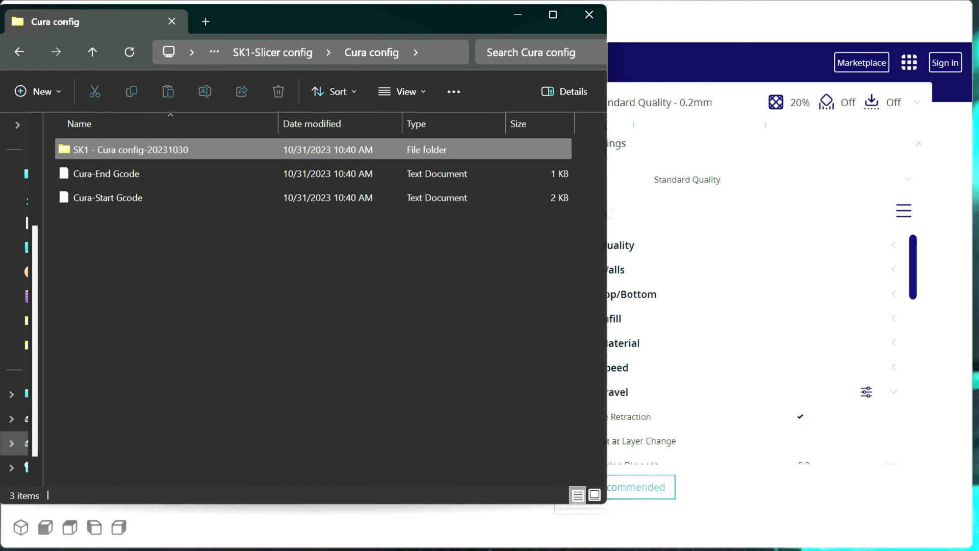
key("Return")
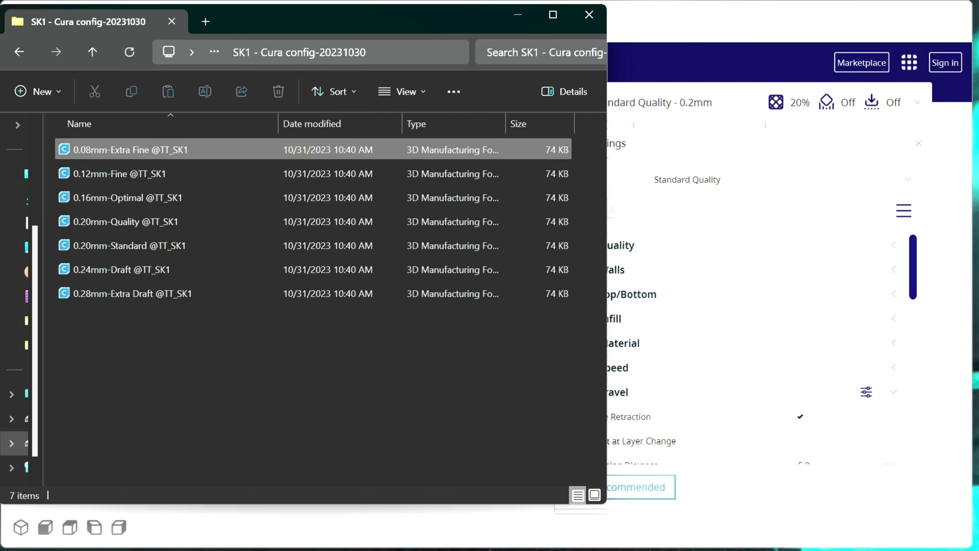
key("Down")
key("Down")
key("Down")
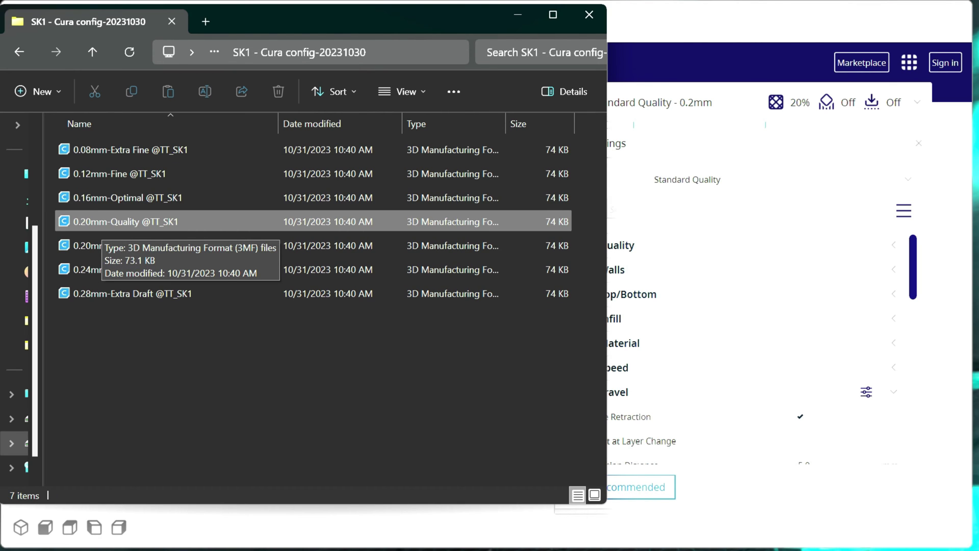
key("F5")
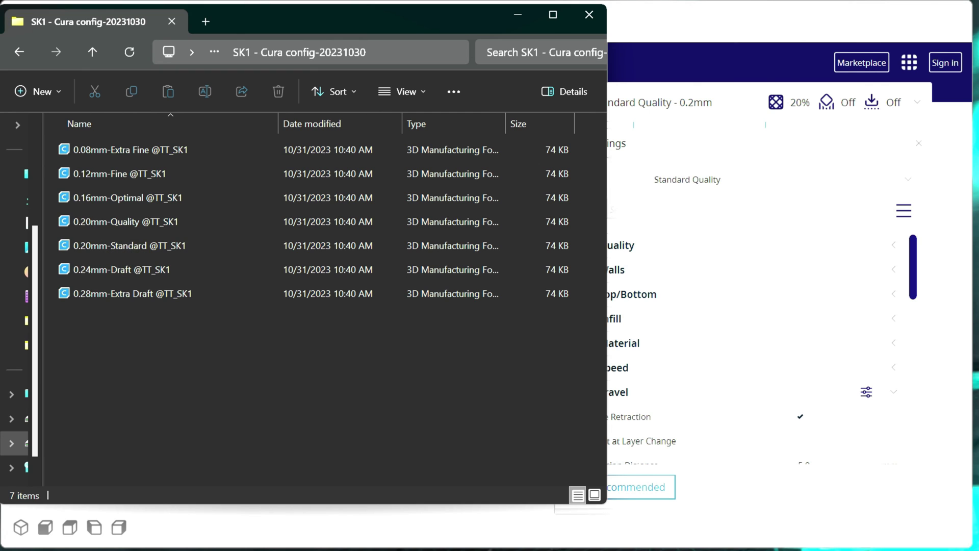
left_click_drag(412, 17, 978, 37)
left_click_drag(898, 242, 377, 324)
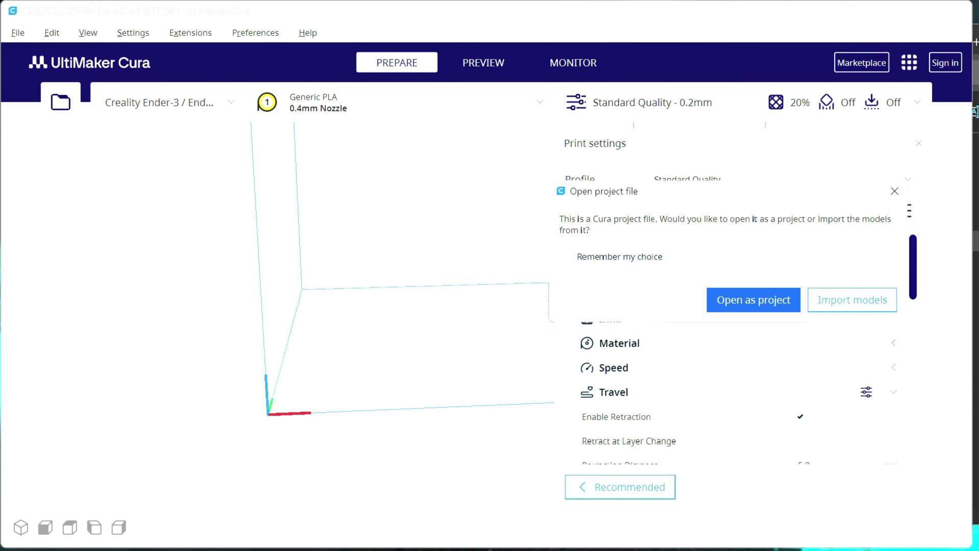
key("Return")
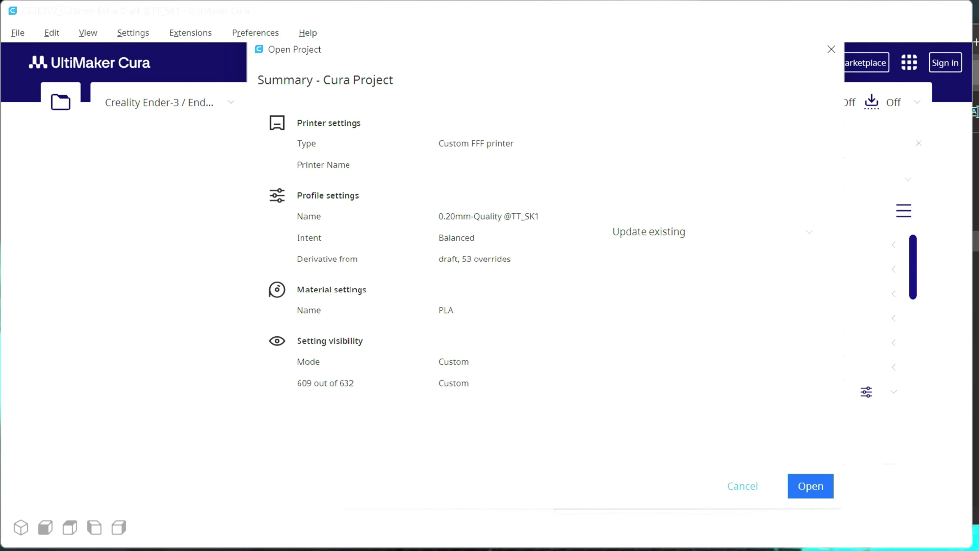
left_click(810, 485)
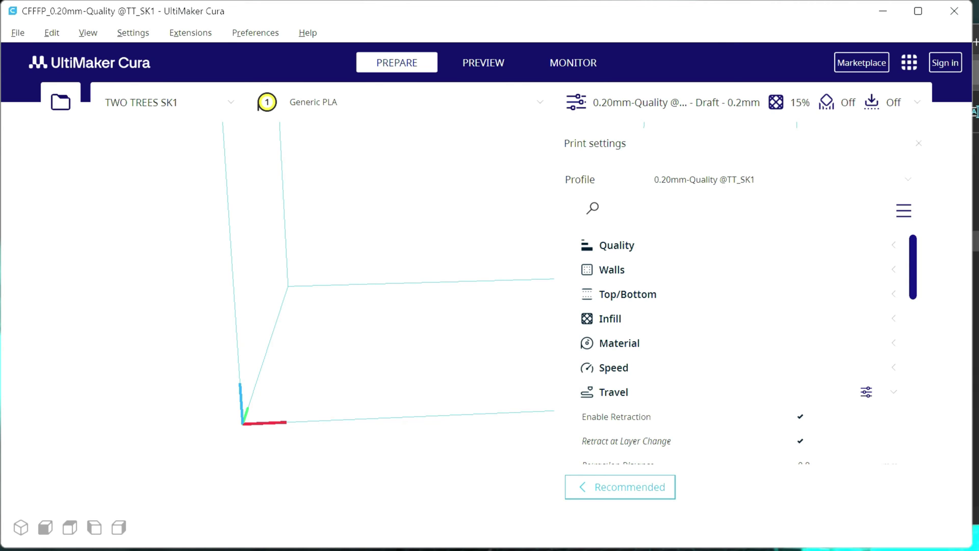
- Review the machine settings of the TWO TREES SK1 printer in the preferences and close them
left_click(255, 32)
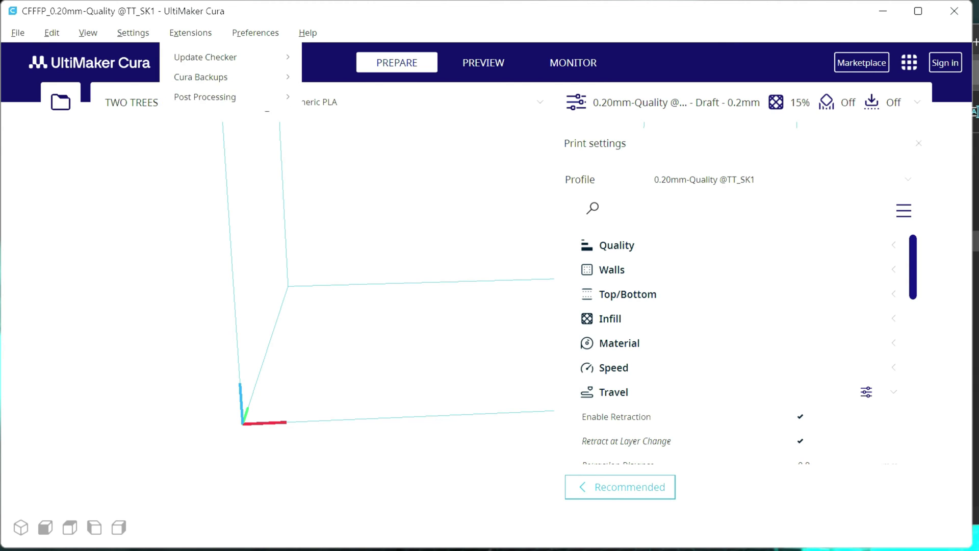
left_click(270, 57)
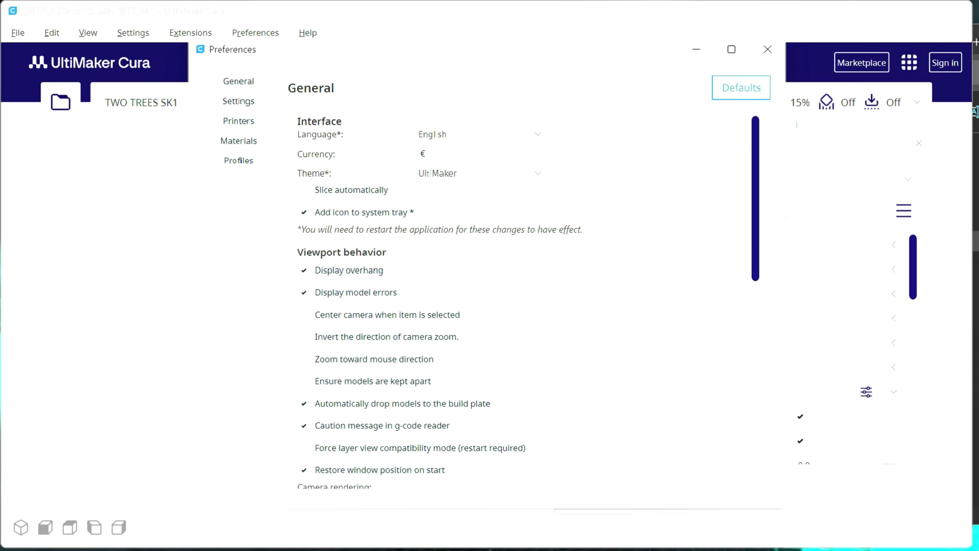
left_click(238, 121)
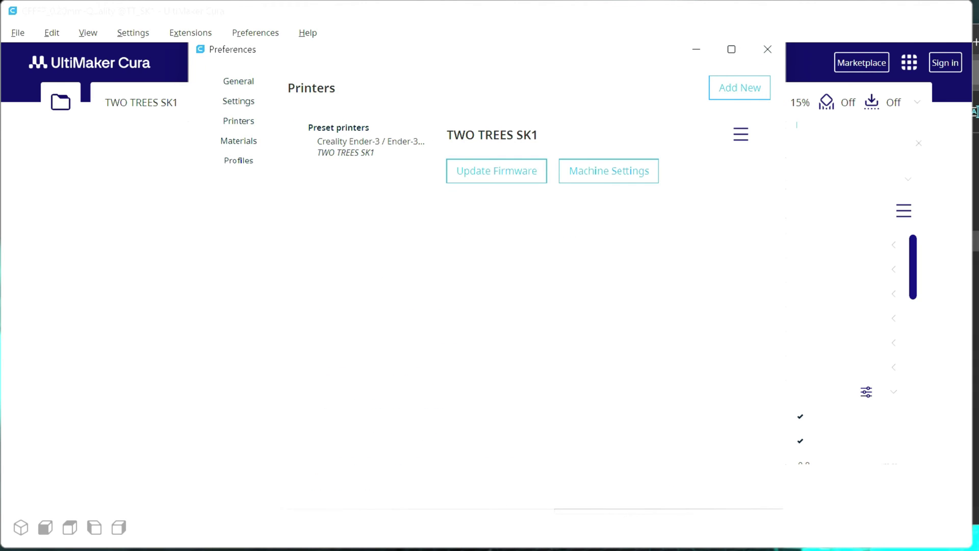
left_click(609, 171)
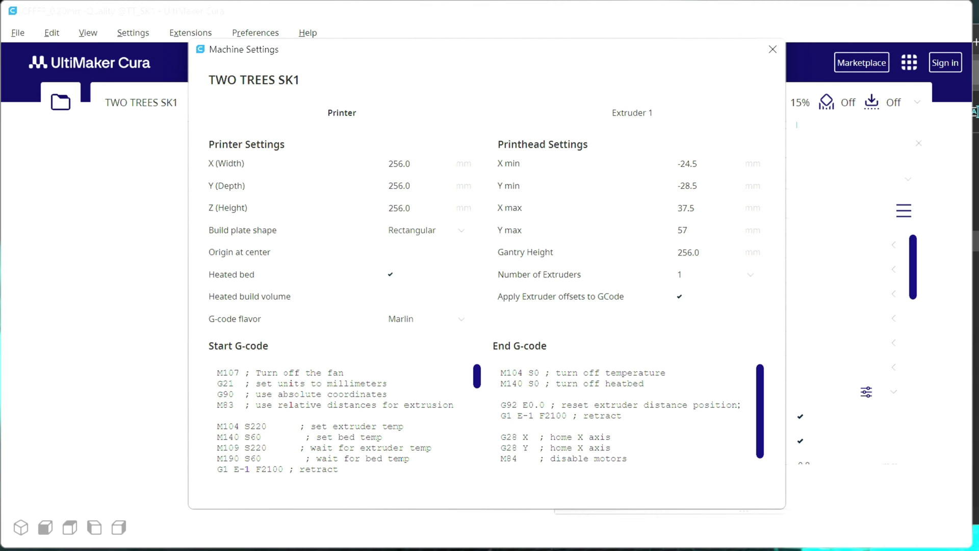
left_click(772, 49)
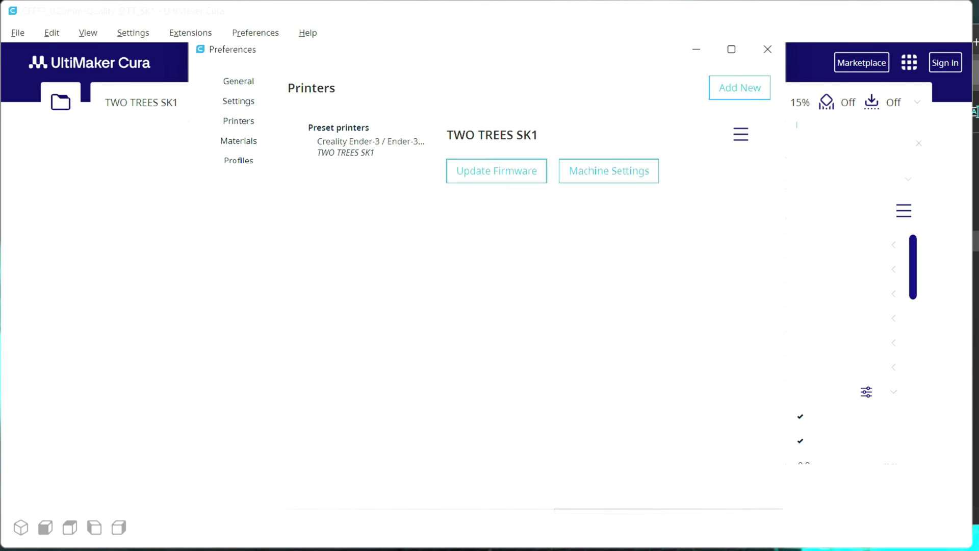
left_click(239, 160)
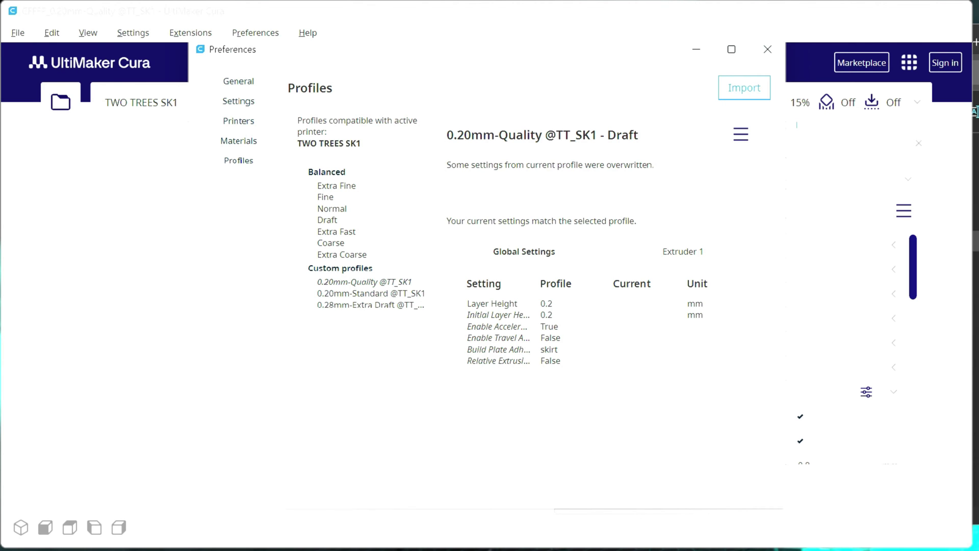
left_click(371, 293)
left_click(370, 304)
left_click(371, 293)
left_click(364, 281)
left_click(768, 49)
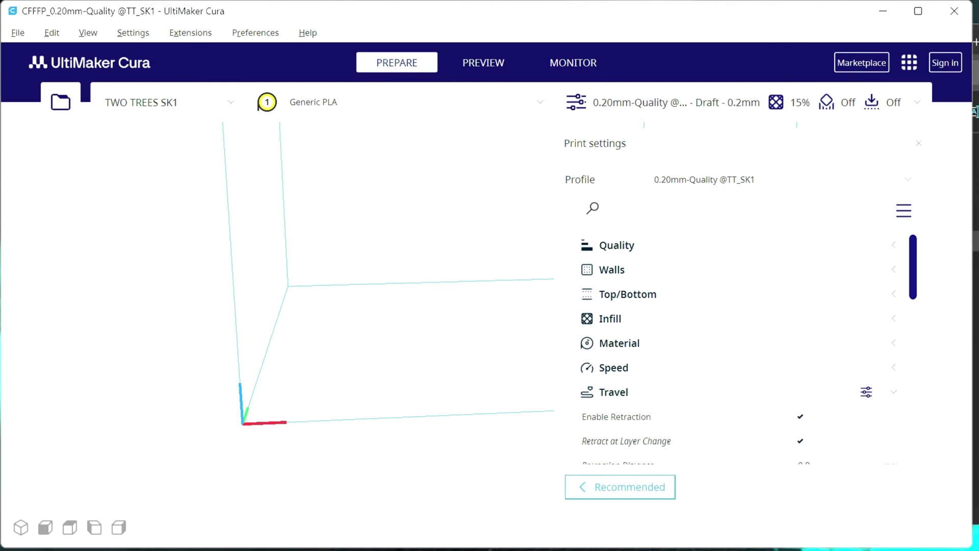
key("space")
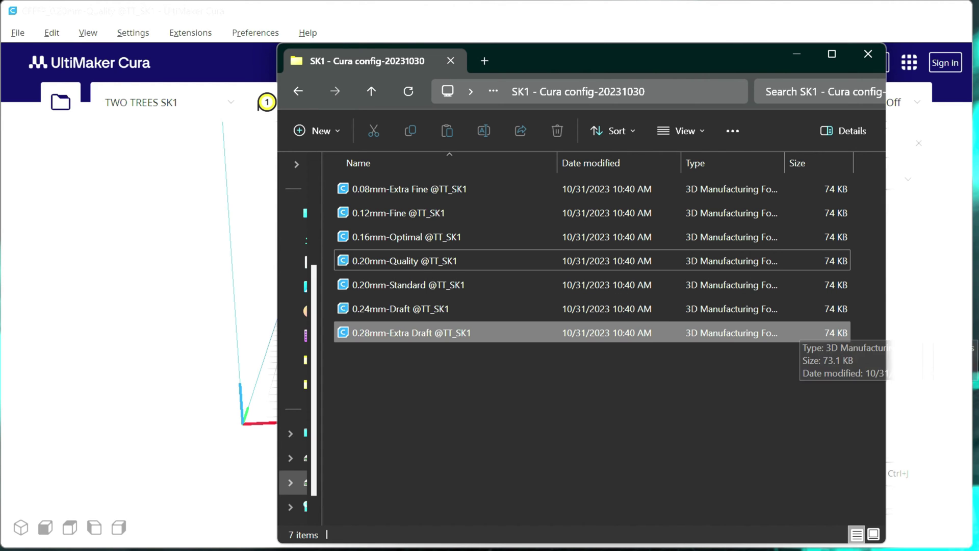
left_click_drag(604, 66, 978, 63)
left_click_drag(855, 185, 566, 204)
left_click(714, 300)
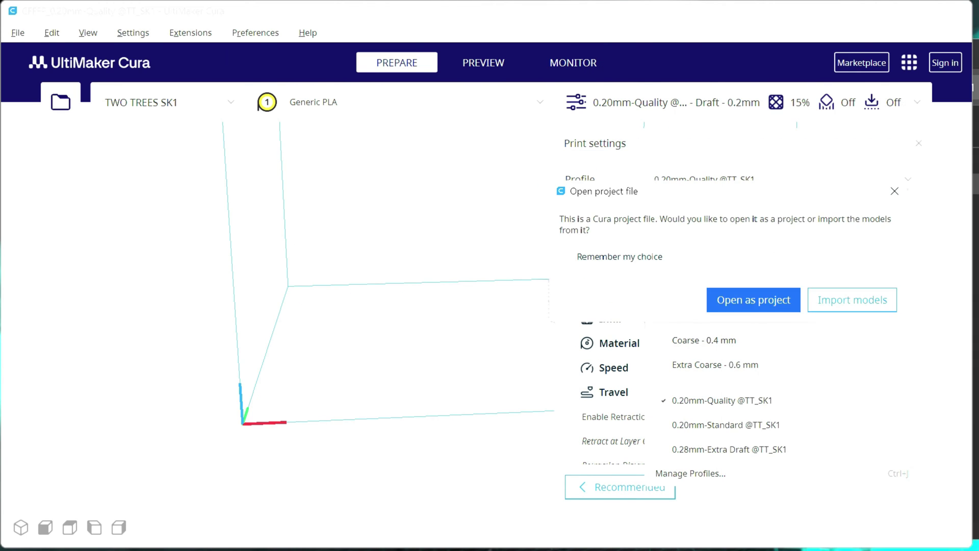
key("Return")
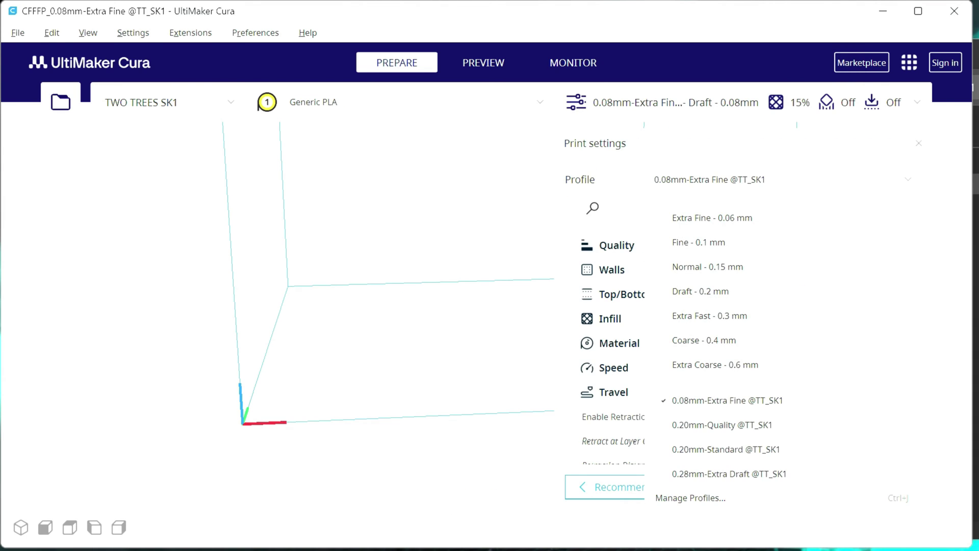
left_click(976, 357)
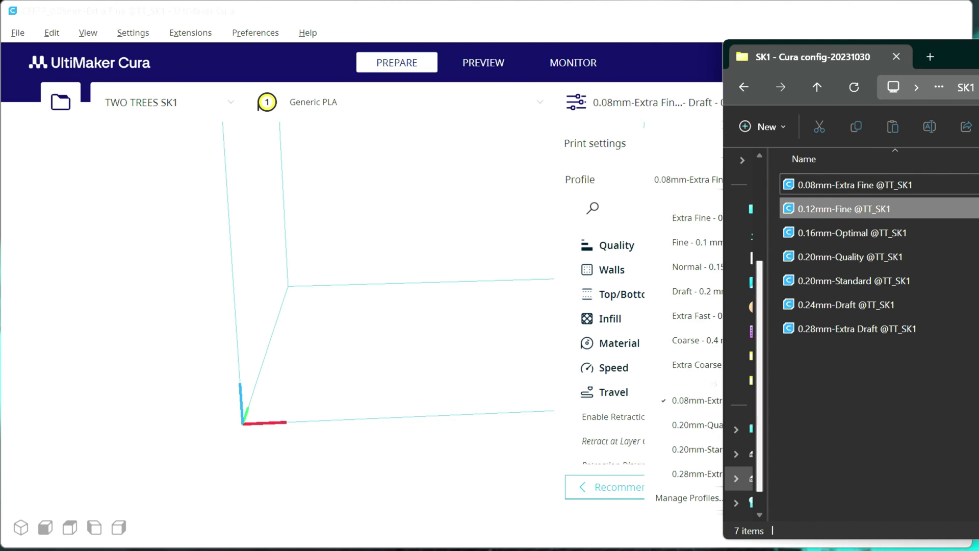
left_click_drag(841, 208, 696, 250)
key("Return")
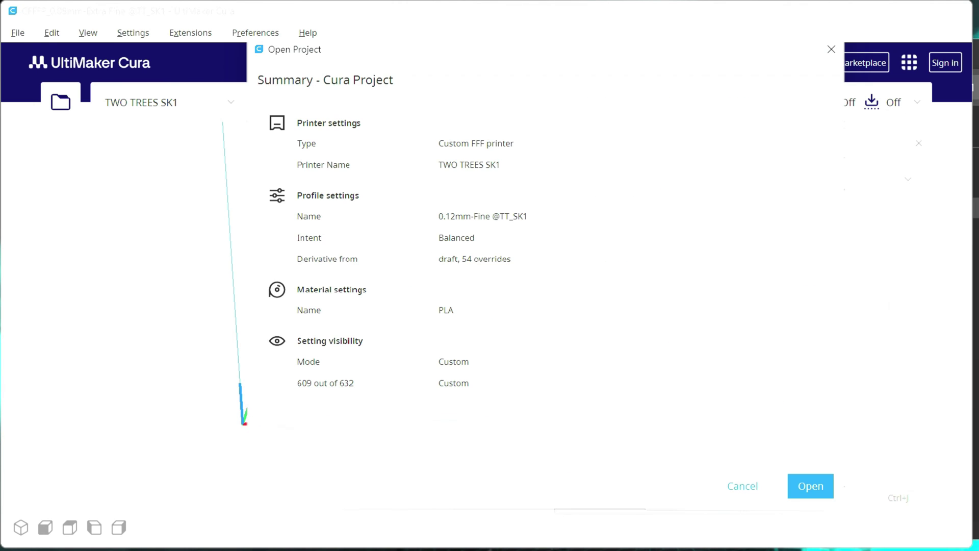
key("Return")
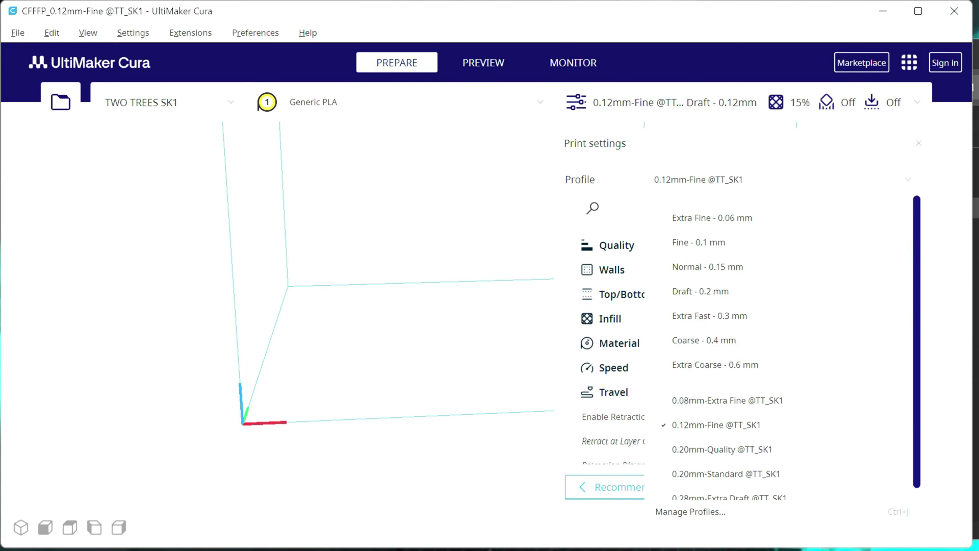
left_click(726, 473)
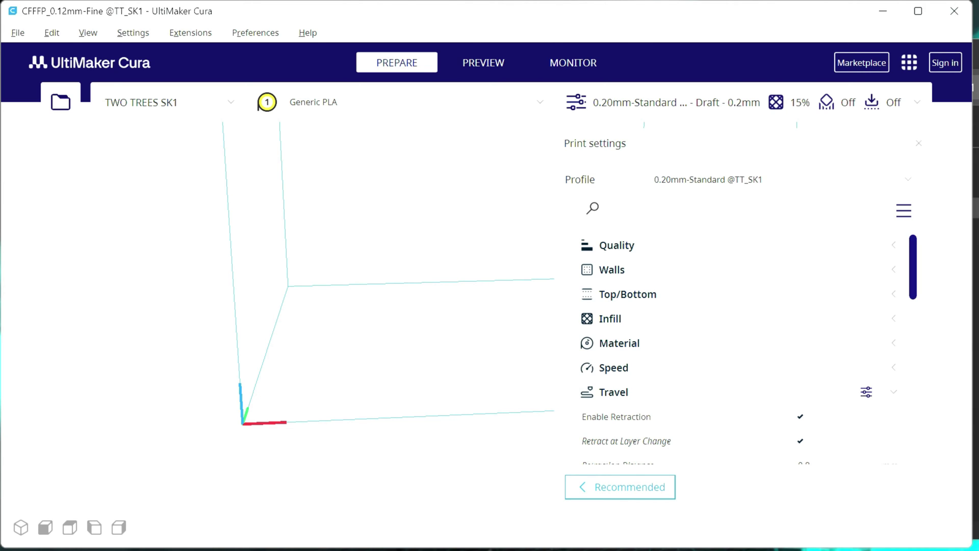
left_click_drag(574, 255, 369, 315)
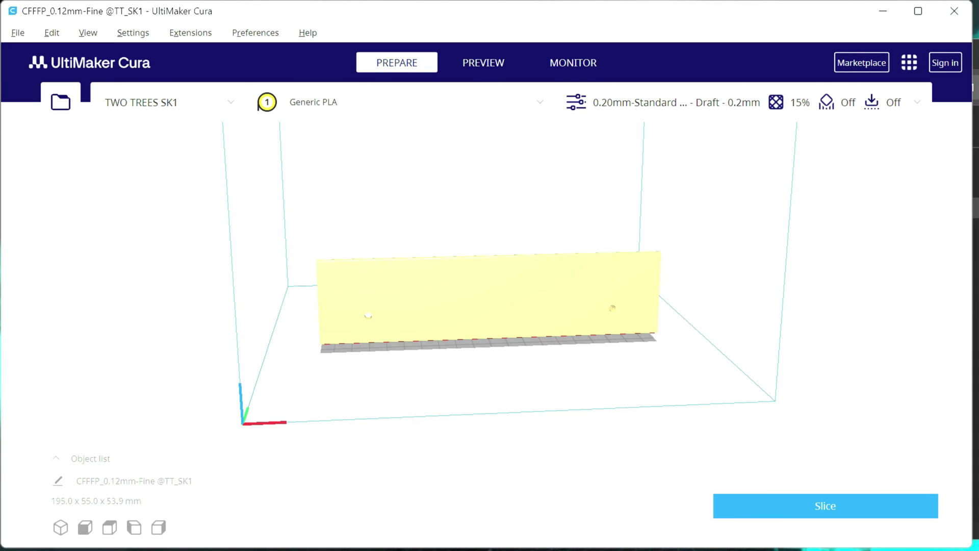
- Rotate the long rectangular model so its large flat front face is aligned to the build plate
right_click_drag(490, 306, 470, 347)
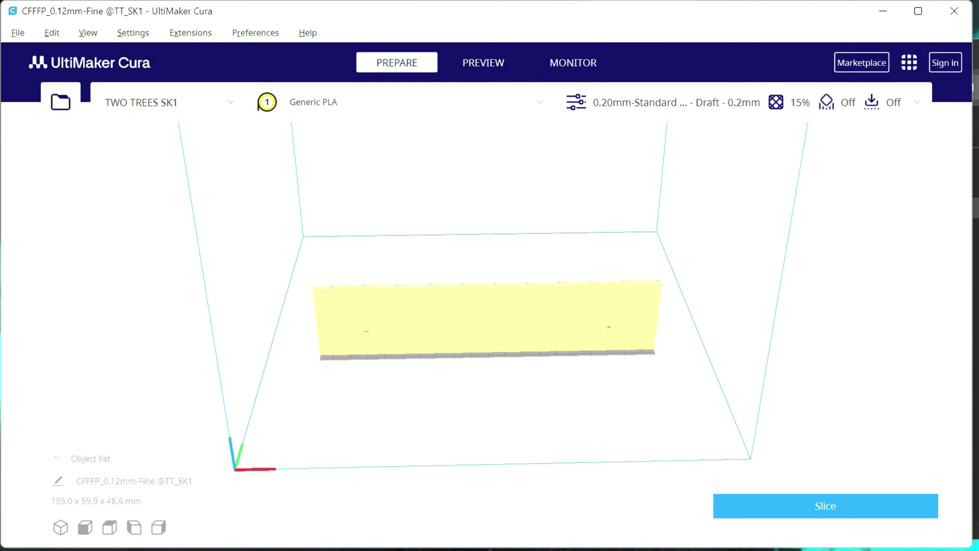
left_click(481, 316)
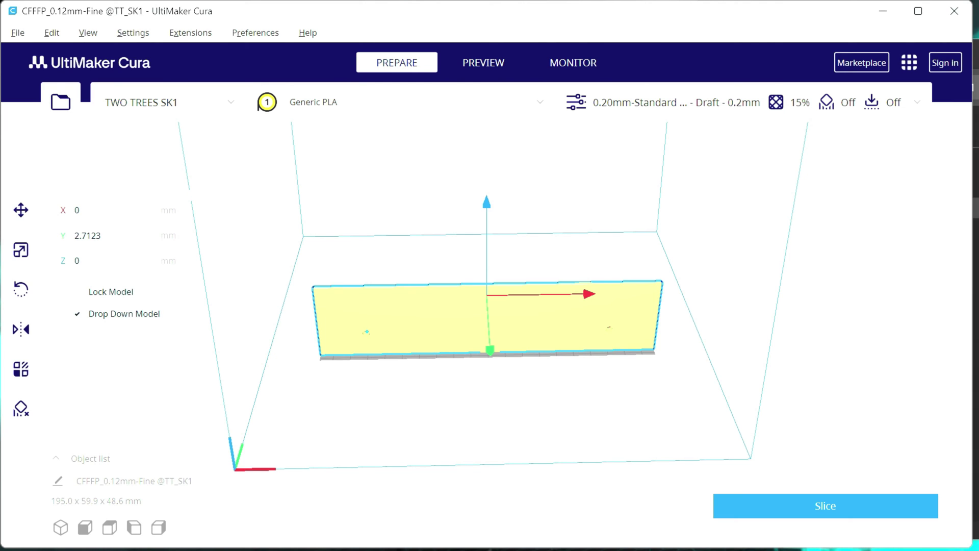
left_click(20, 250)
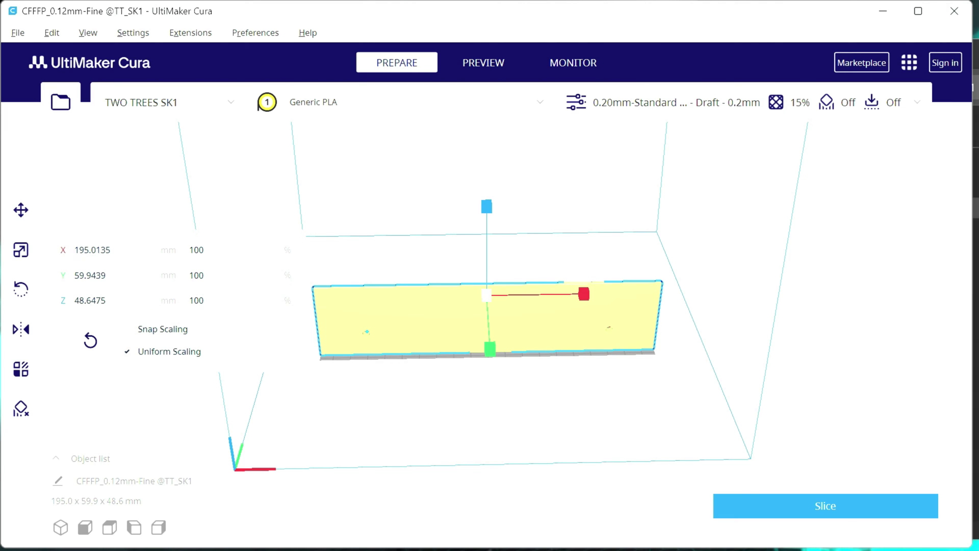
left_click(21, 289)
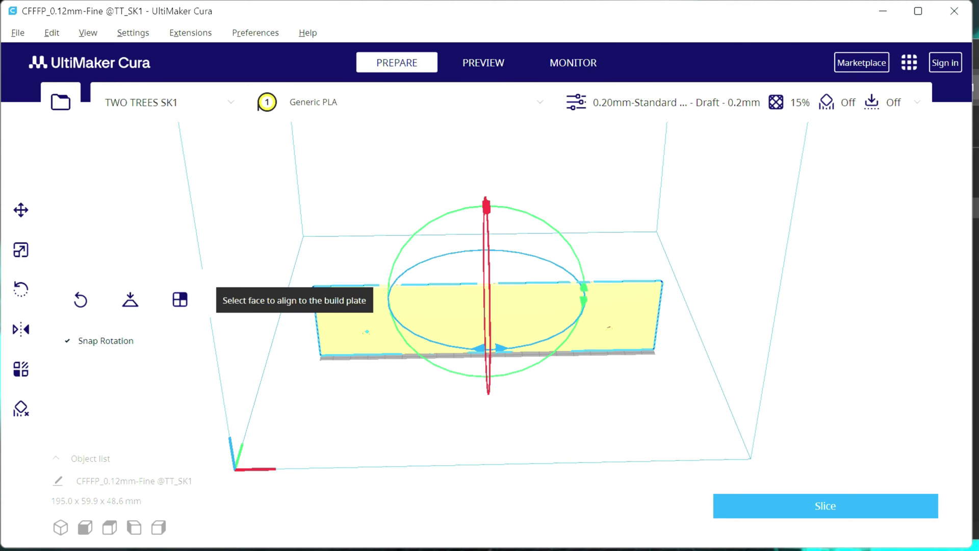
left_click(179, 300)
left_click(487, 317)
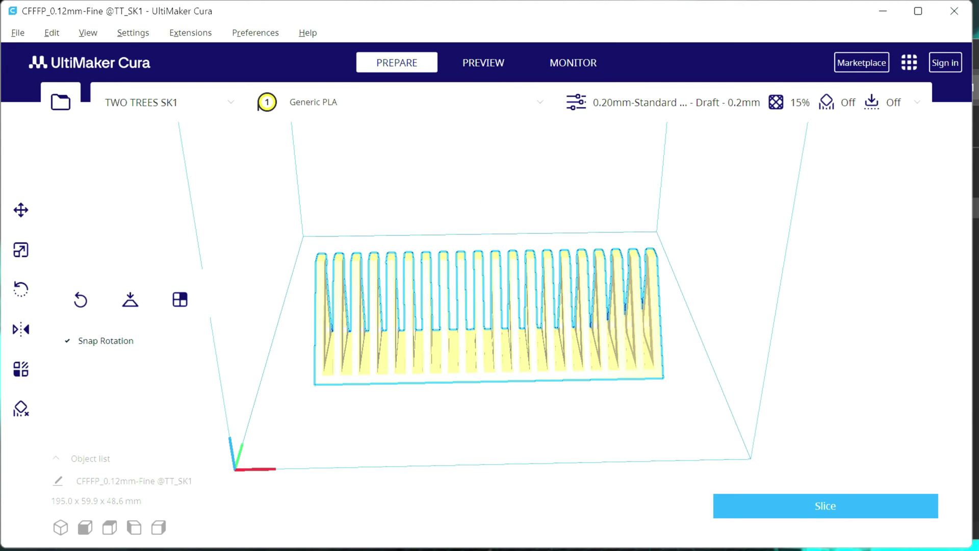
- Slice the reoriented model with the current 0.20mm-Standard profile and 15% infill
right_click_drag(487, 317, 513, 314)
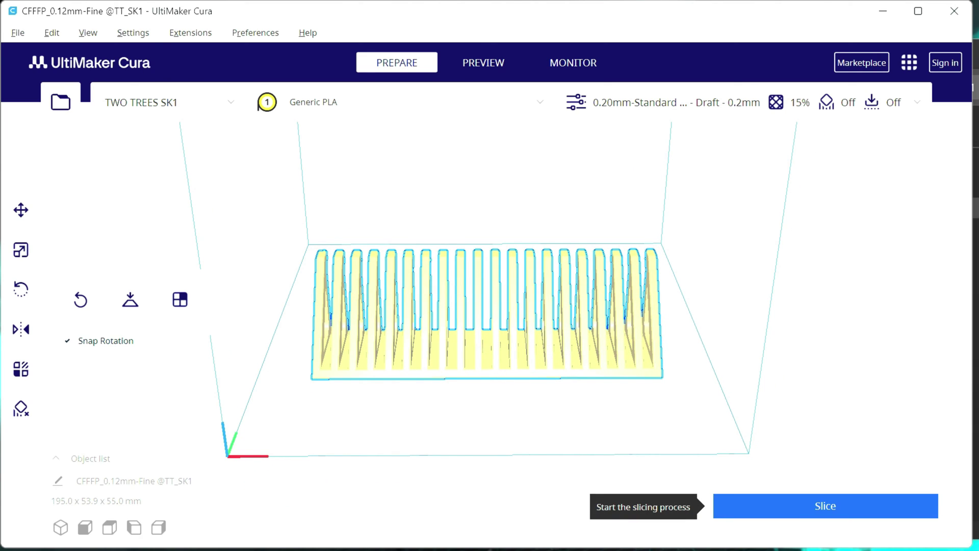
left_click(825, 506)
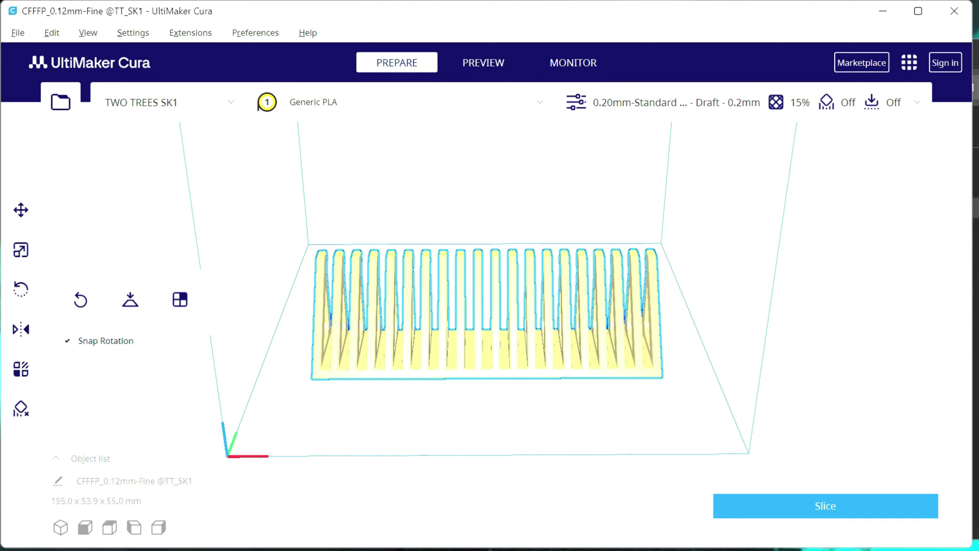
left_click(825, 506)
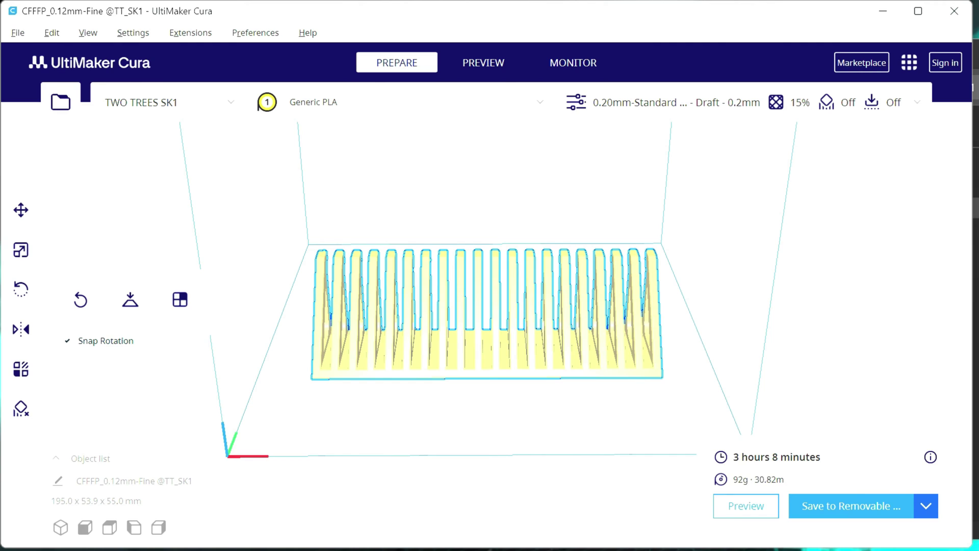
left_click(927, 506)
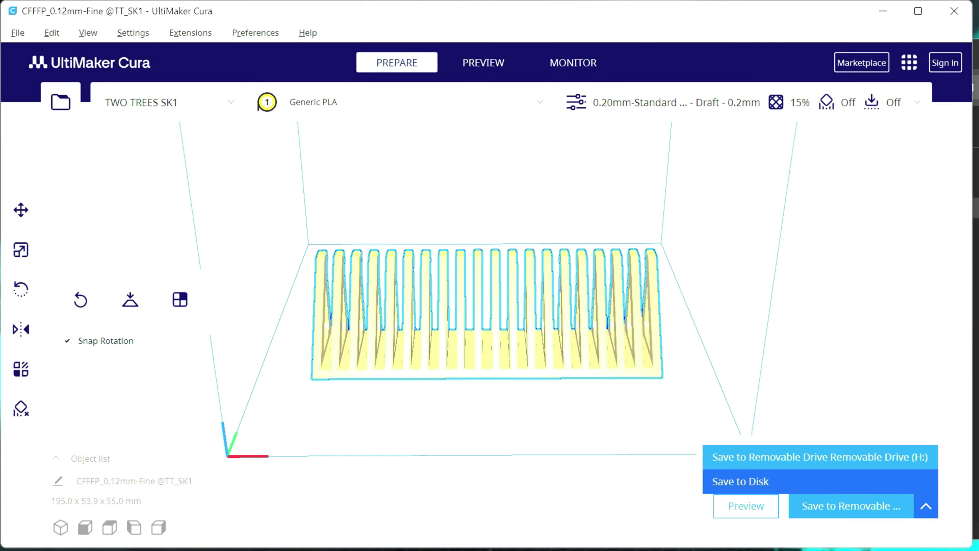
left_click(741, 482)
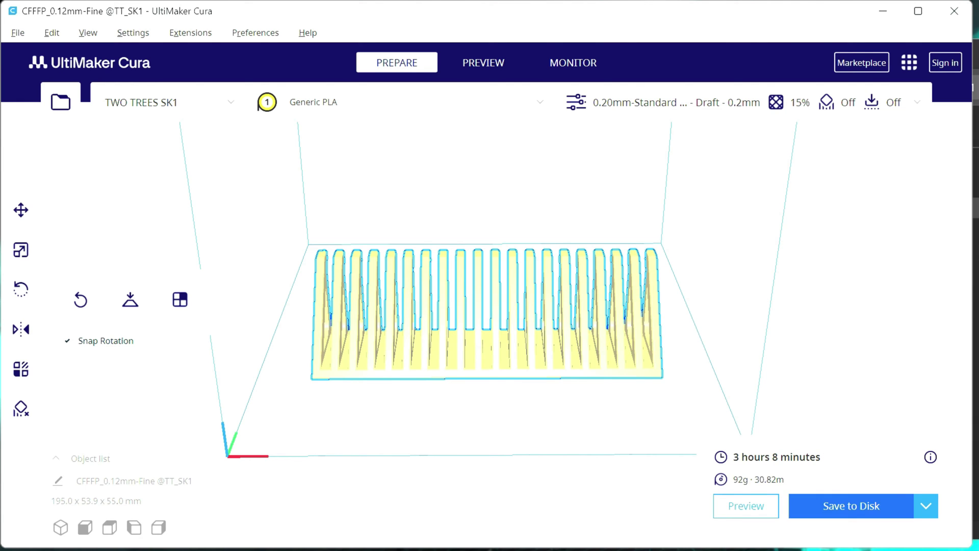
left_click(852, 506)
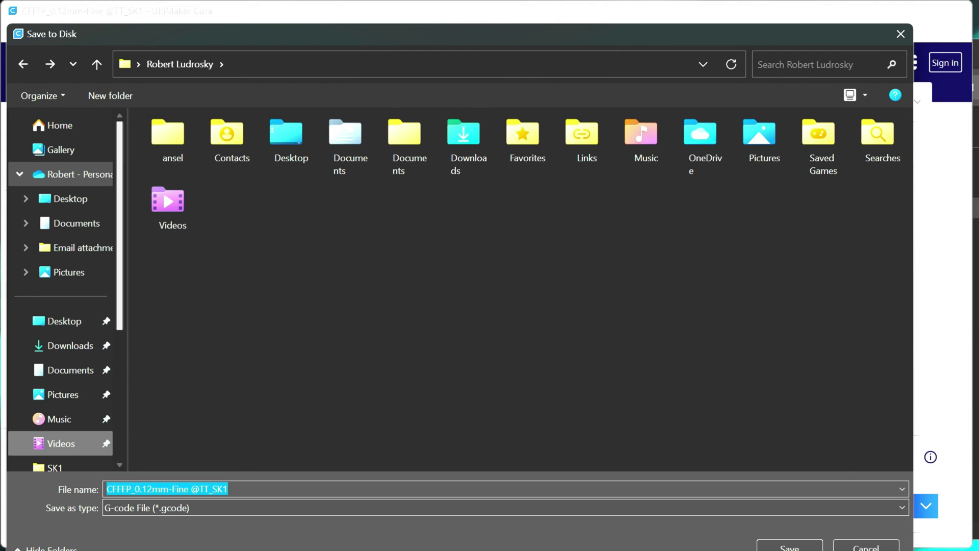
left_click(70, 345)
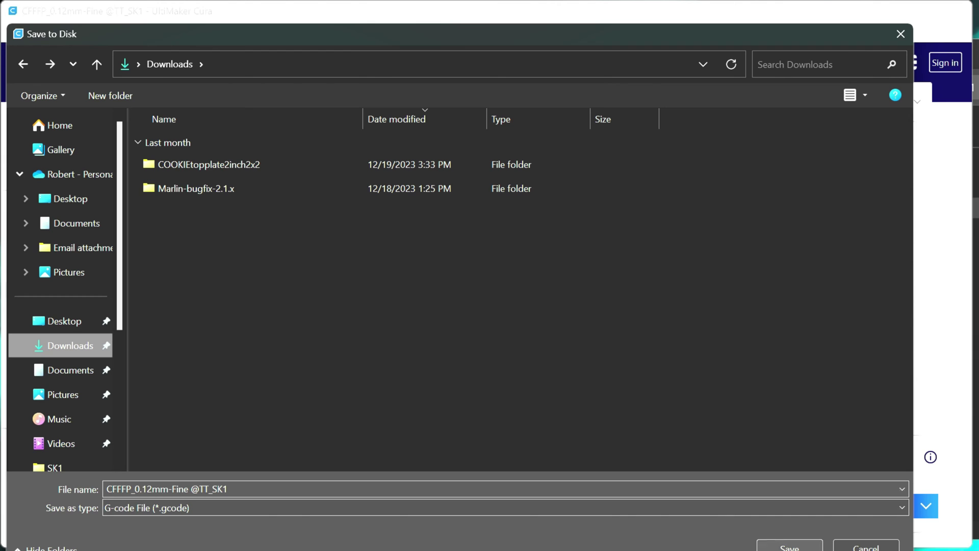
left_click(790, 546)
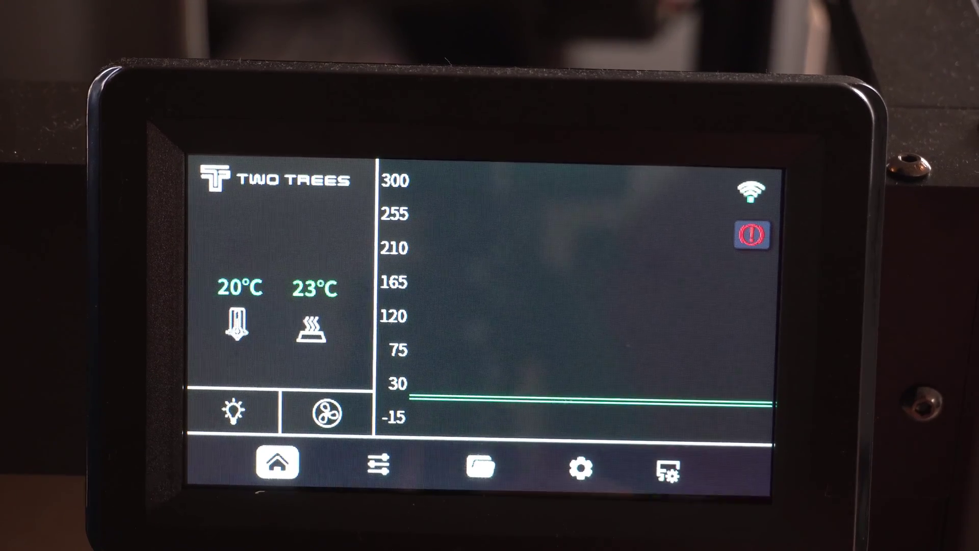
left_click(580, 467)
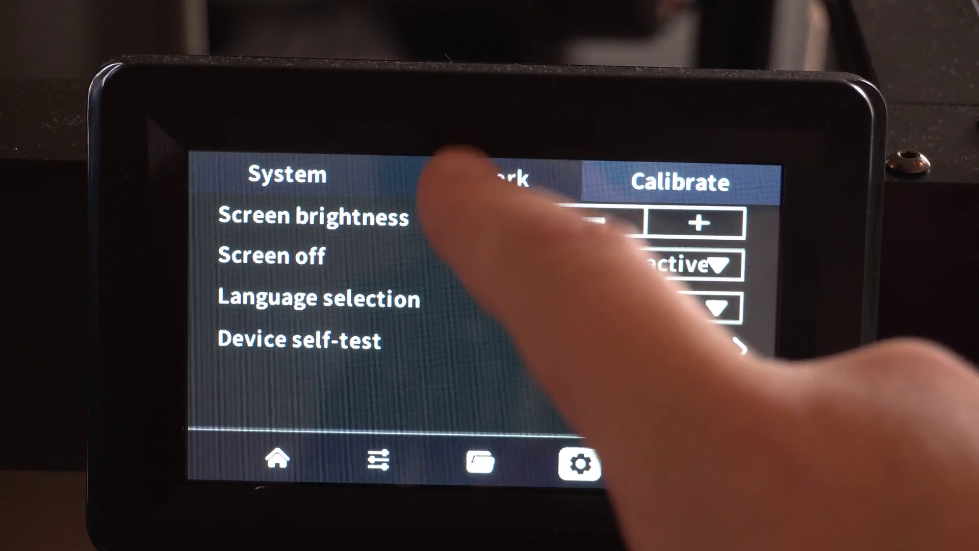
left_click(484, 180)
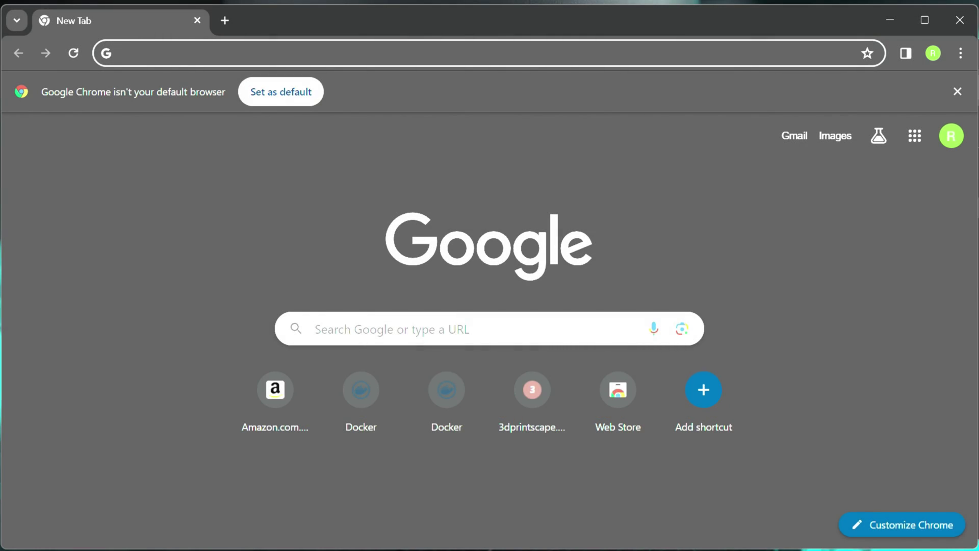
- Switch to Chrome and open the printer's Fluidd interface at 192.168.1.67
type("http://")
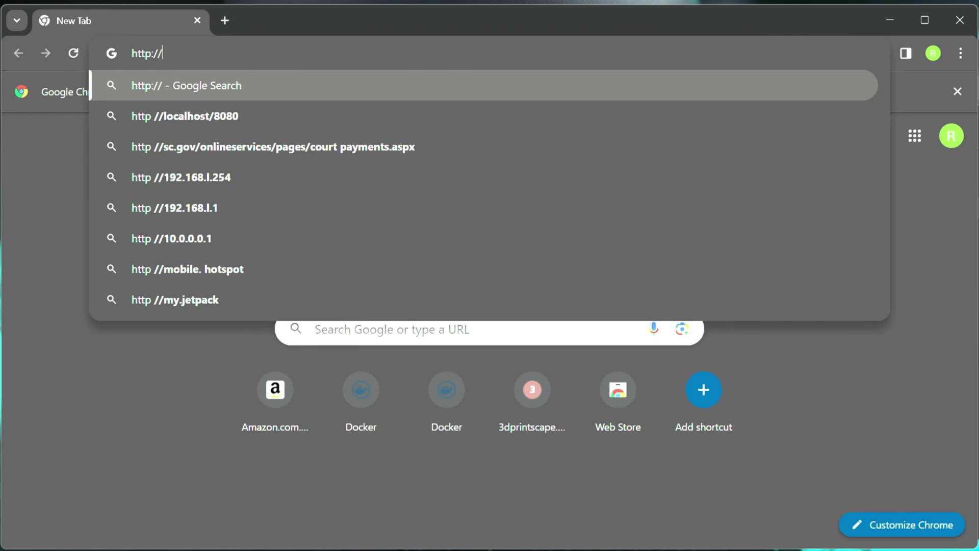
type("192")
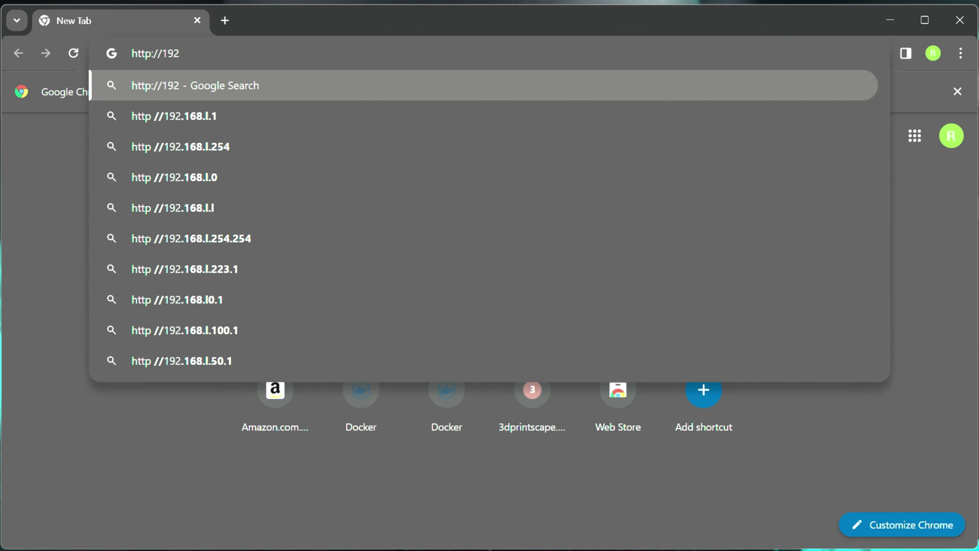
type(".168.1.67/#/")
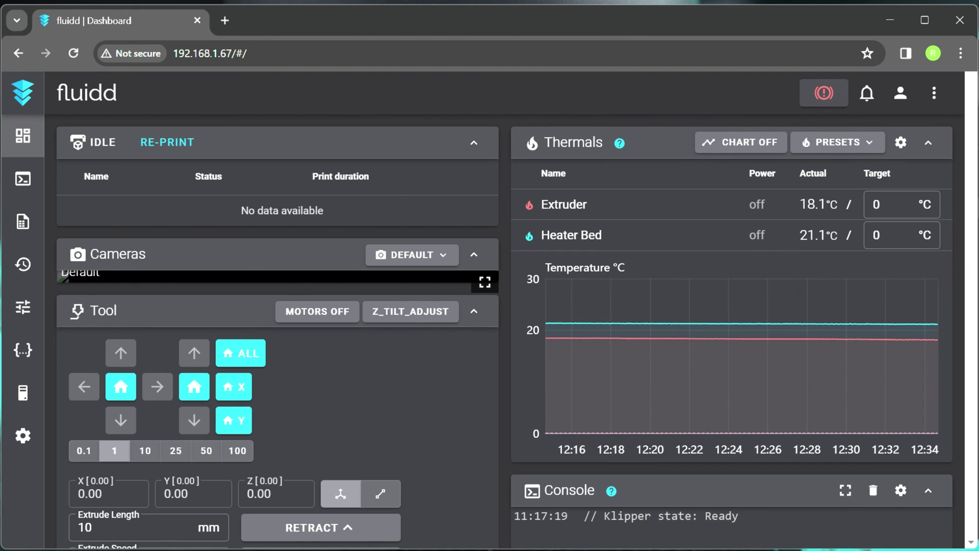
- Look through the dashboard's tool, console, macro, fan and job sections, and examine the printer statistics and print history
scroll(194, 353, "down", 3)
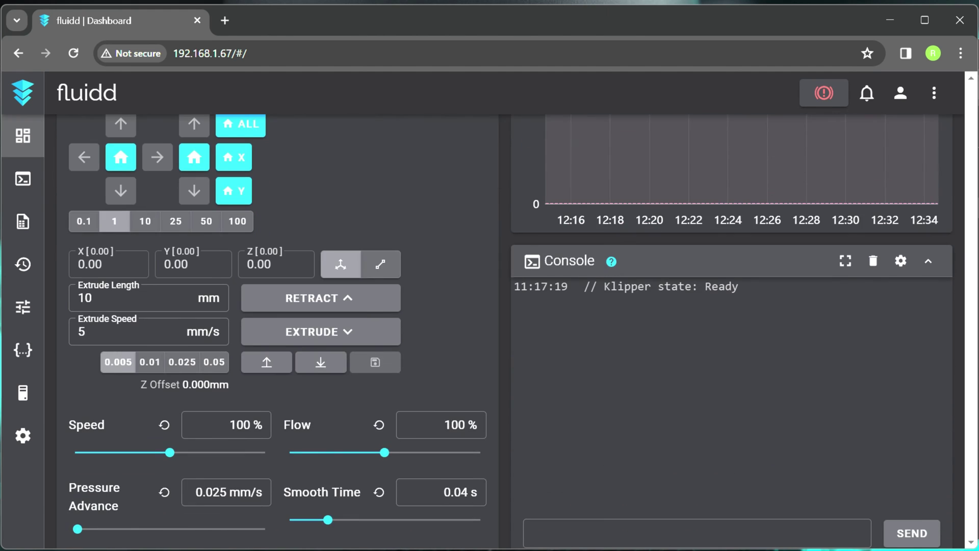
scroll(505, 332, "down", 2)
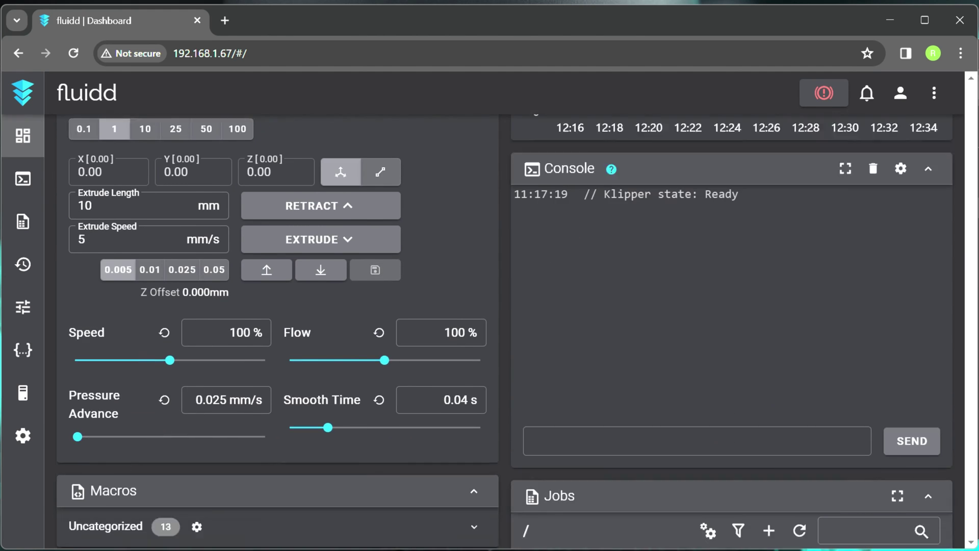
scroll(505, 331, "down", 1)
scroll(504, 332, "down", 3)
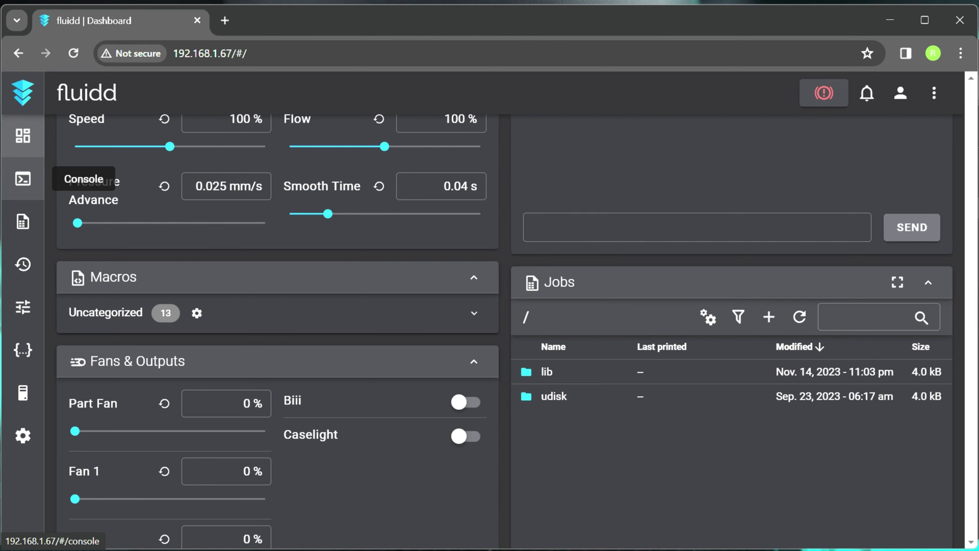
scroll(22, 219, "up", 10)
left_click(23, 264)
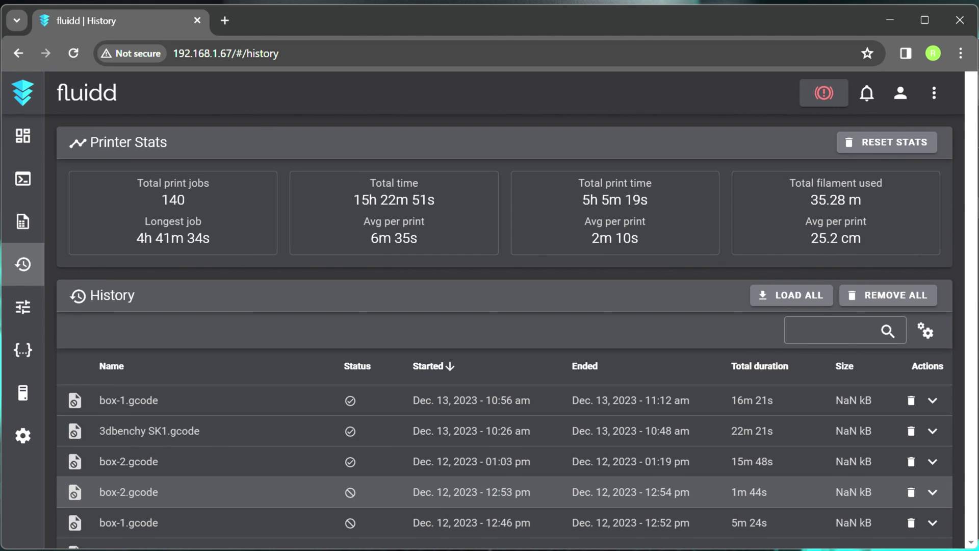
scroll(504, 332, "down", 2)
scroll(504, 331, "up", 2)
scroll(505, 449, "up", 1)
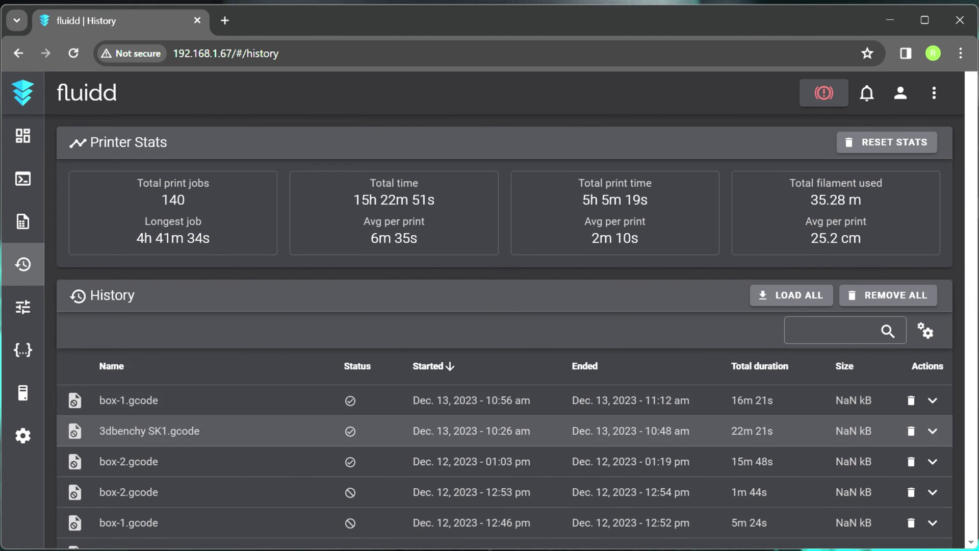
left_click(23, 221)
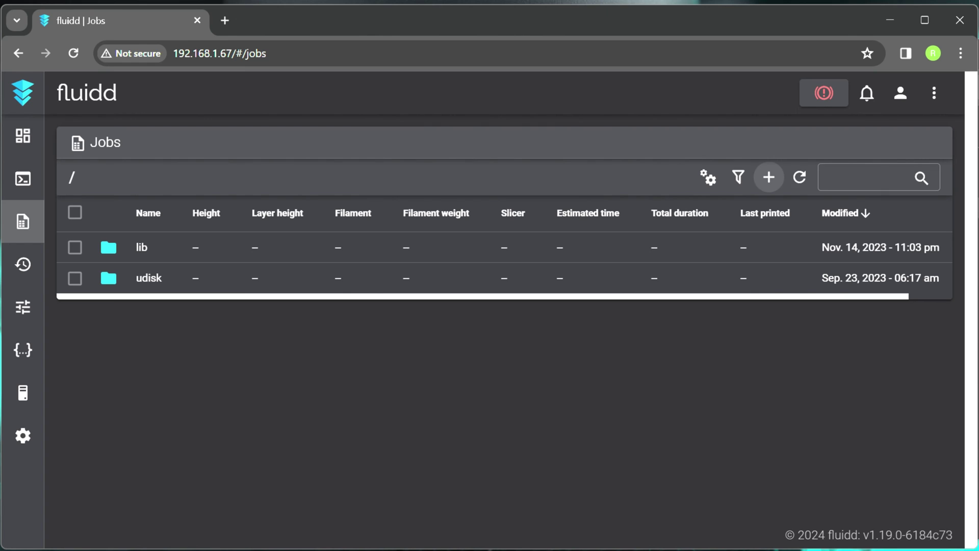
left_click(768, 177)
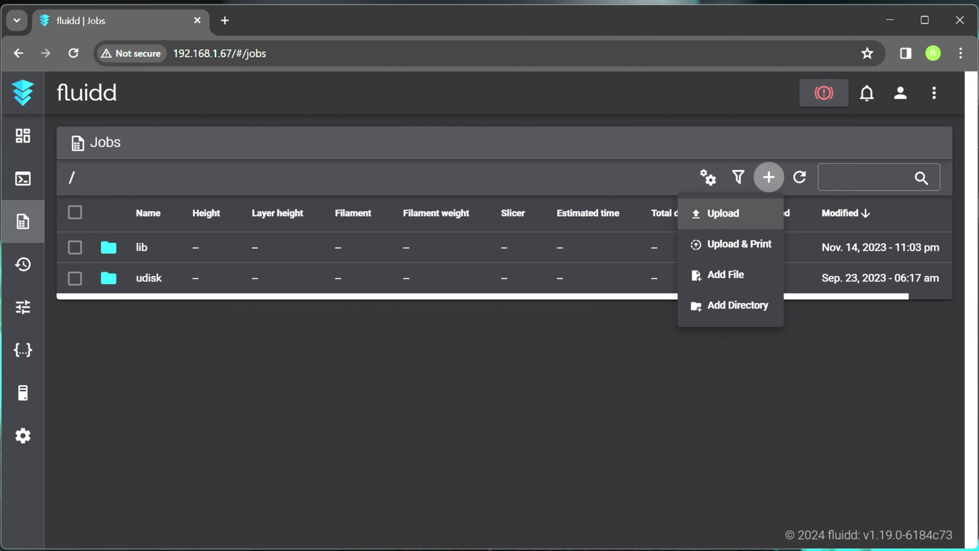
key("Return")
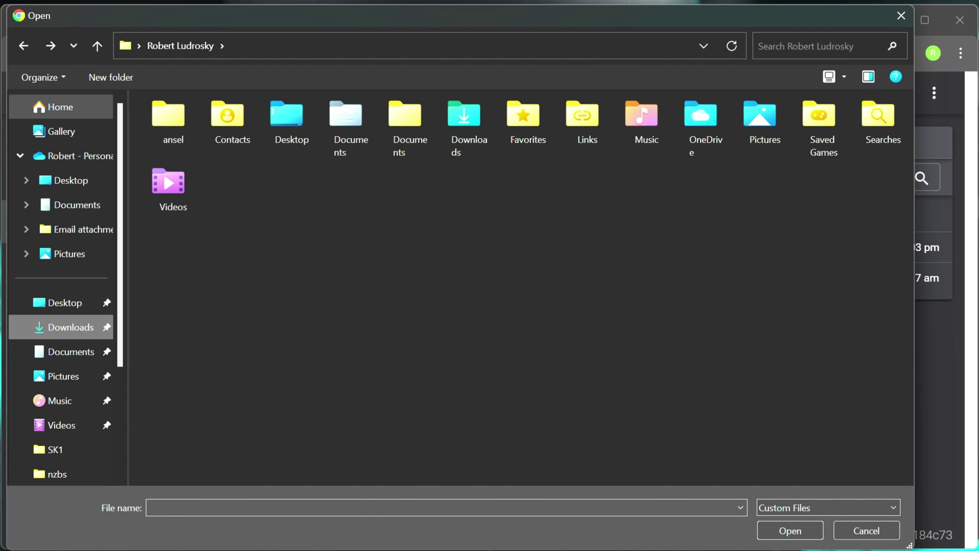
left_click(71, 327)
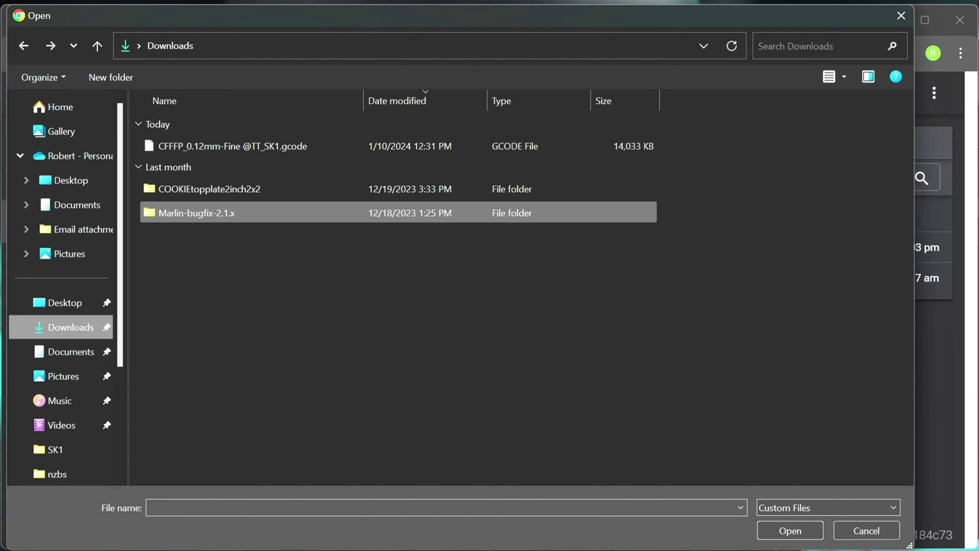
left_click(233, 146)
left_click(790, 531)
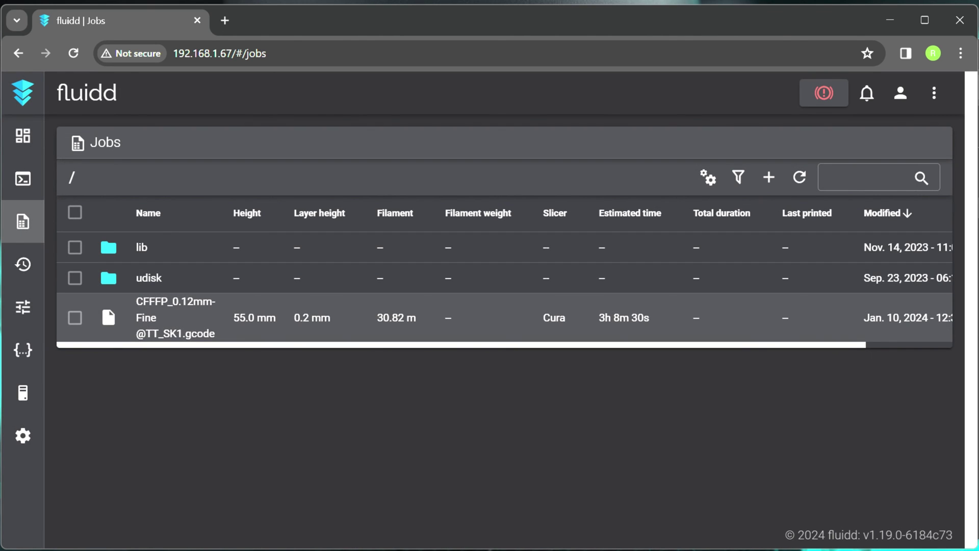
- Preview the uploaded G-code file, stepping through its layers up to layer 32 and back down, and return to the dashboard's start
right_click(383, 320)
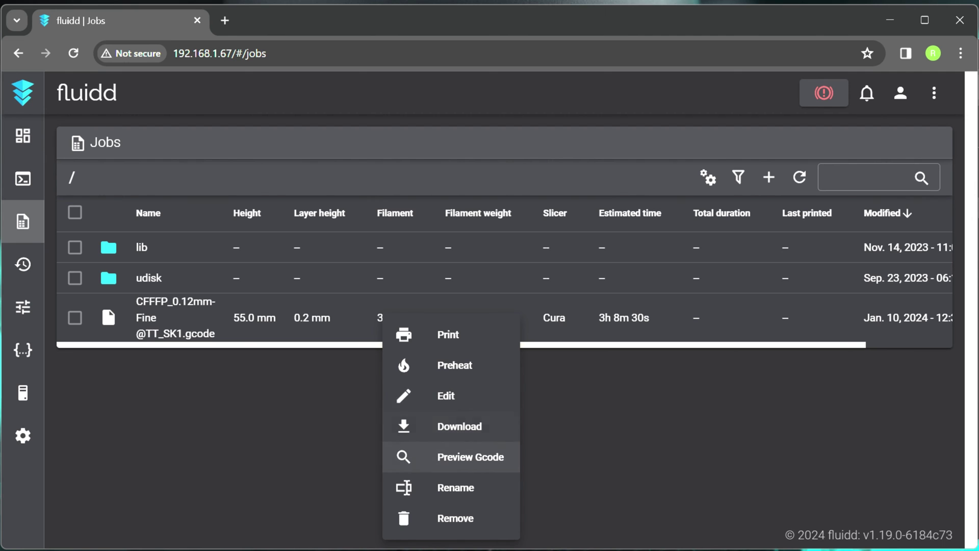
left_click(459, 457)
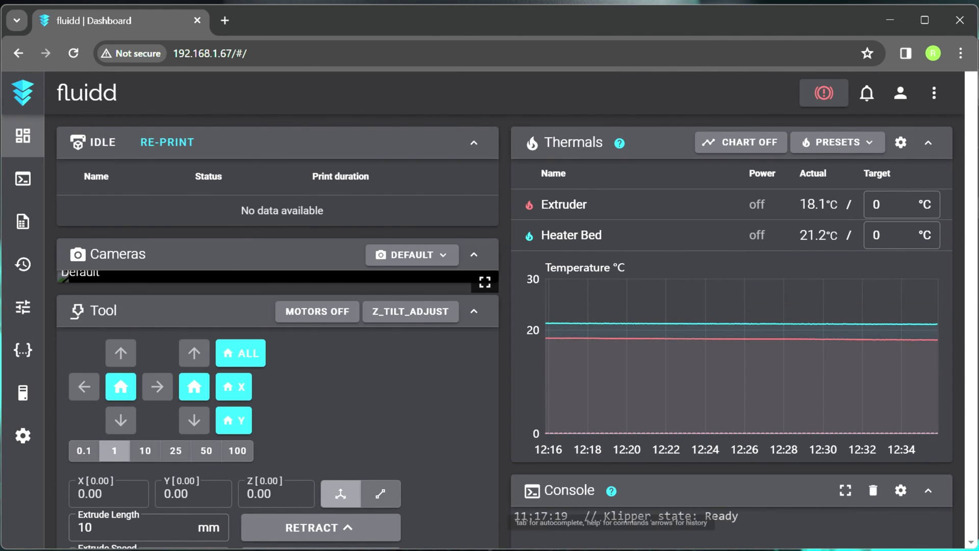
scroll(505, 332, "down", 15)
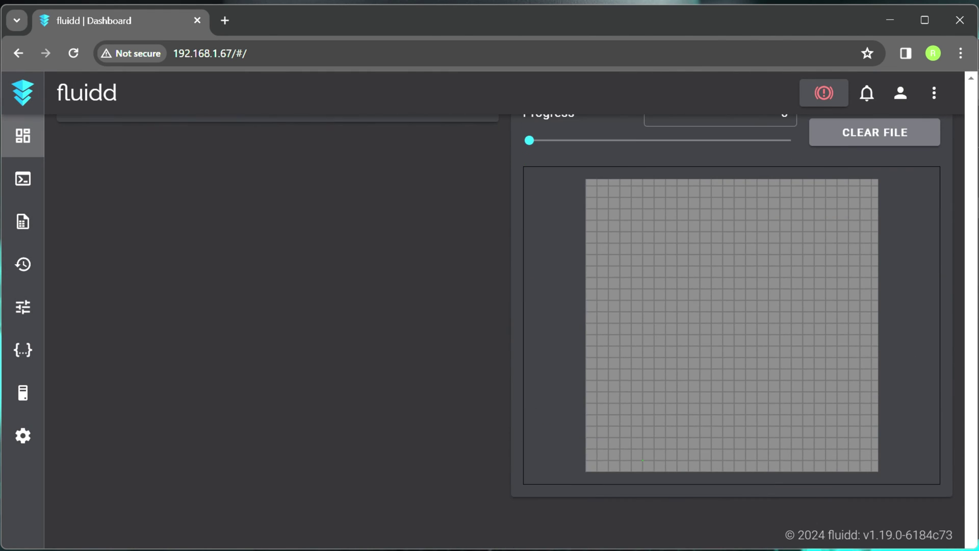
scroll(529, 293, "up", 3)
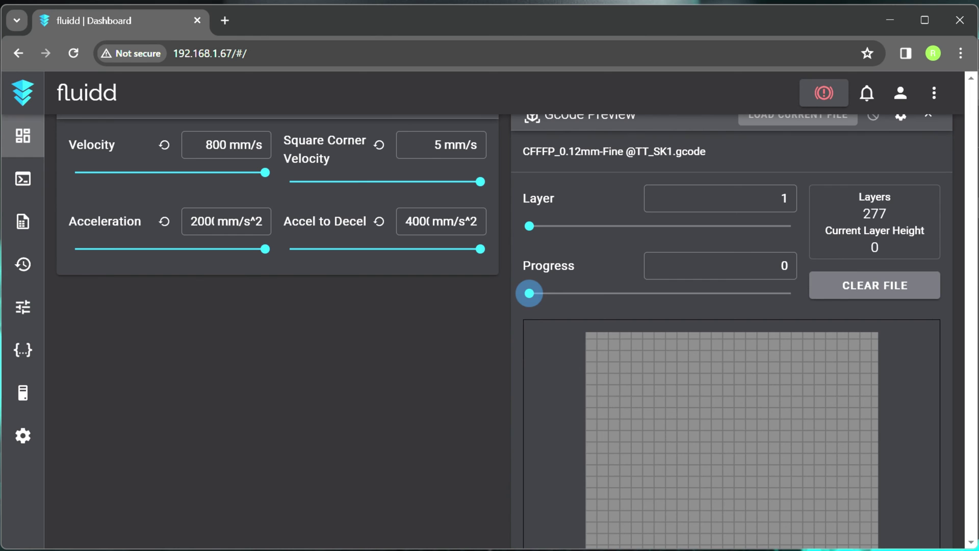
left_click_drag(529, 226, 558, 226)
scroll(559, 226, "down", 1)
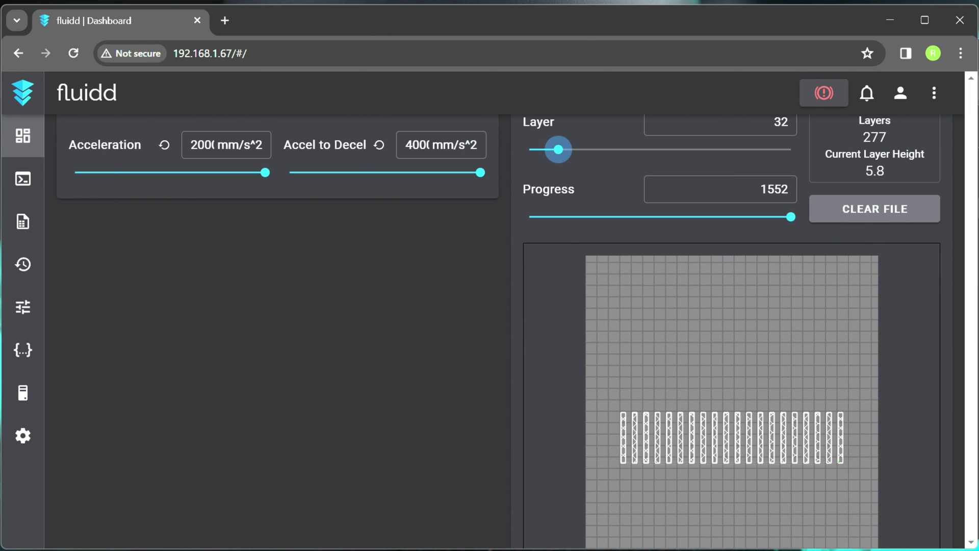
left_click_drag(559, 150, 529, 149)
scroll(505, 332, "up", 15)
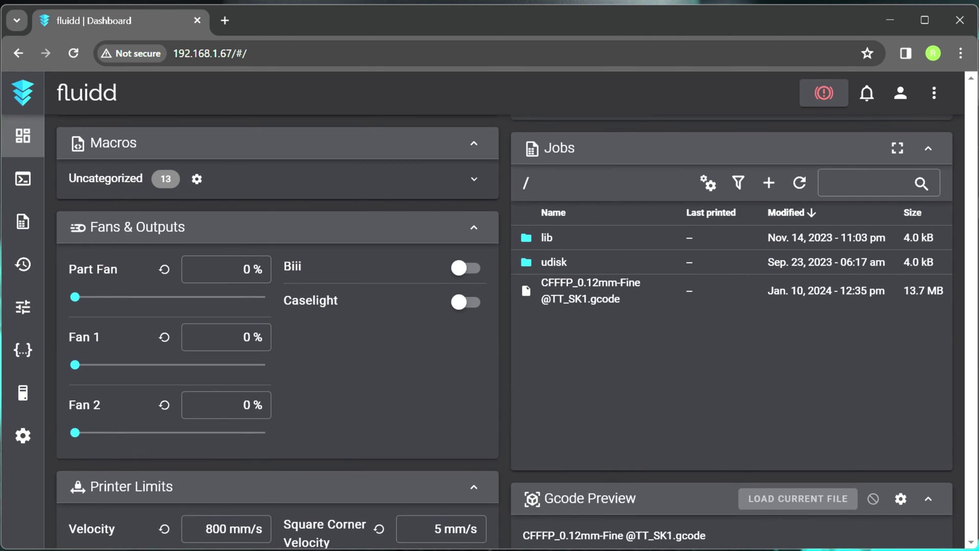
scroll(505, 332, "up", 2)
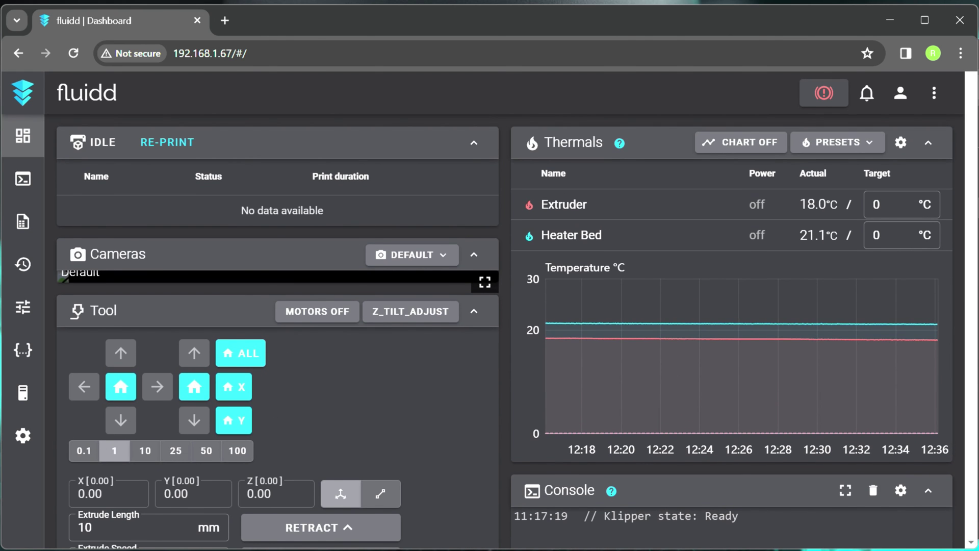